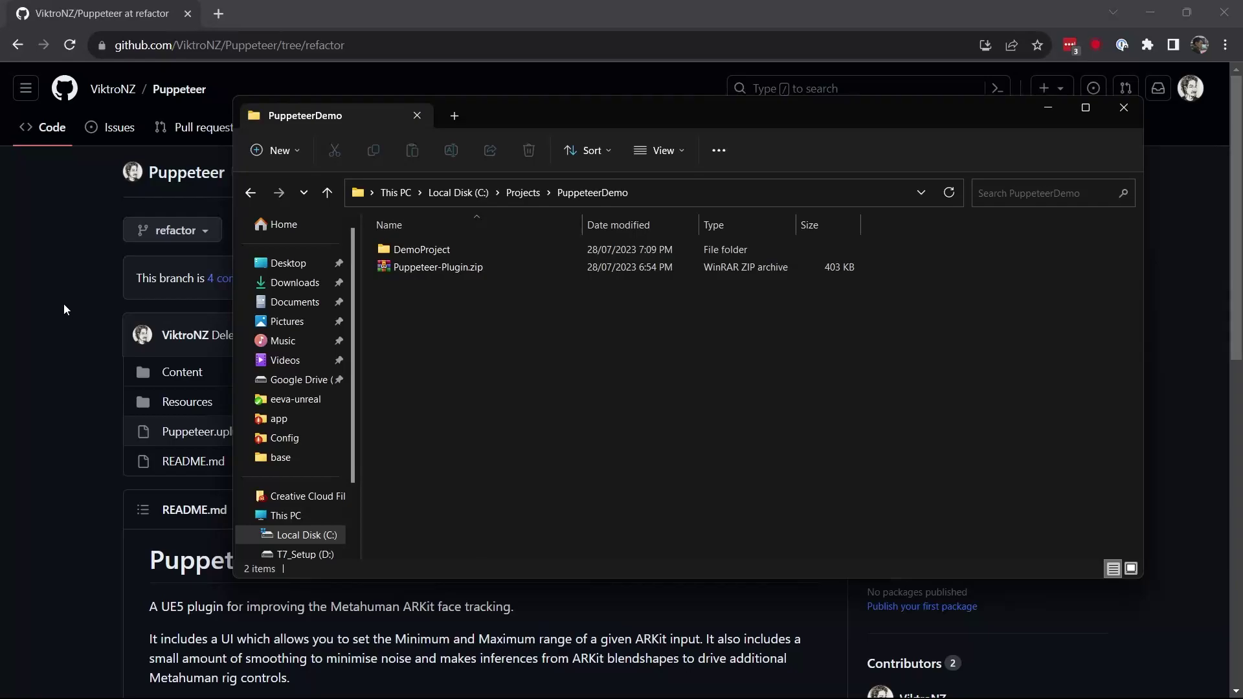
# Switch to Chrome showing the Puppeteer refactor branch, 4 commits ahead of main.
pyautogui.click(209, 244)
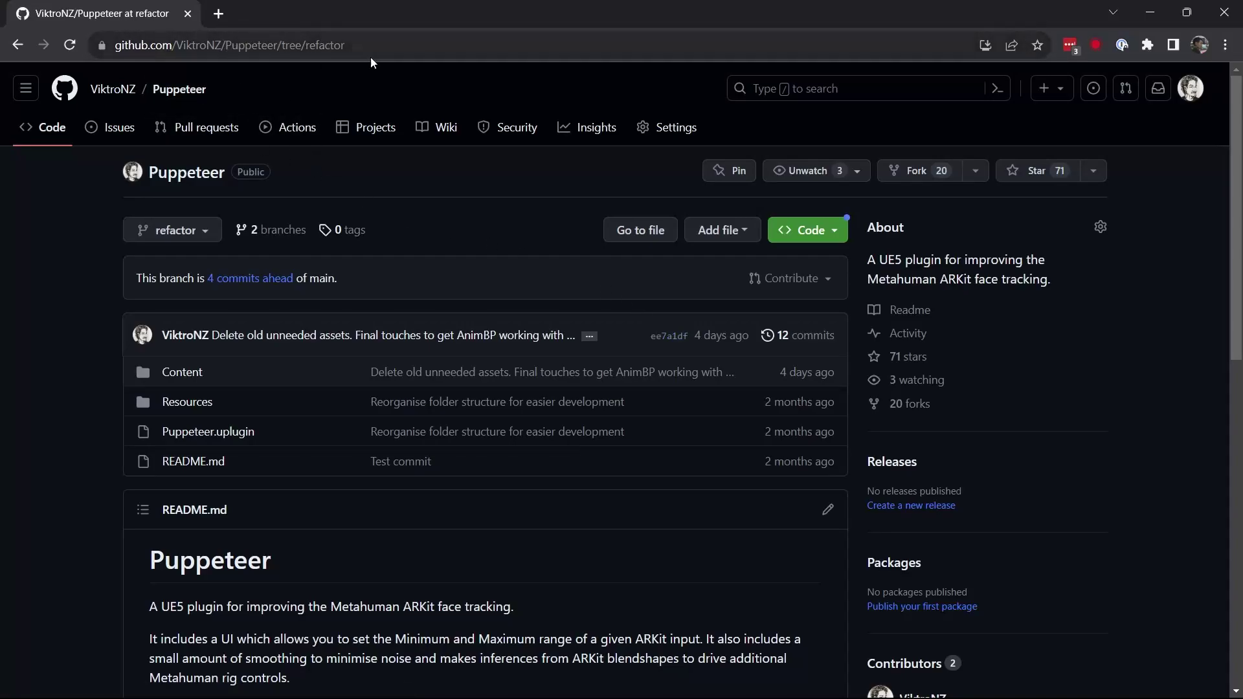
pyautogui.scroll(-1, 401, 363)
pyautogui.scroll(1, 375, 453)
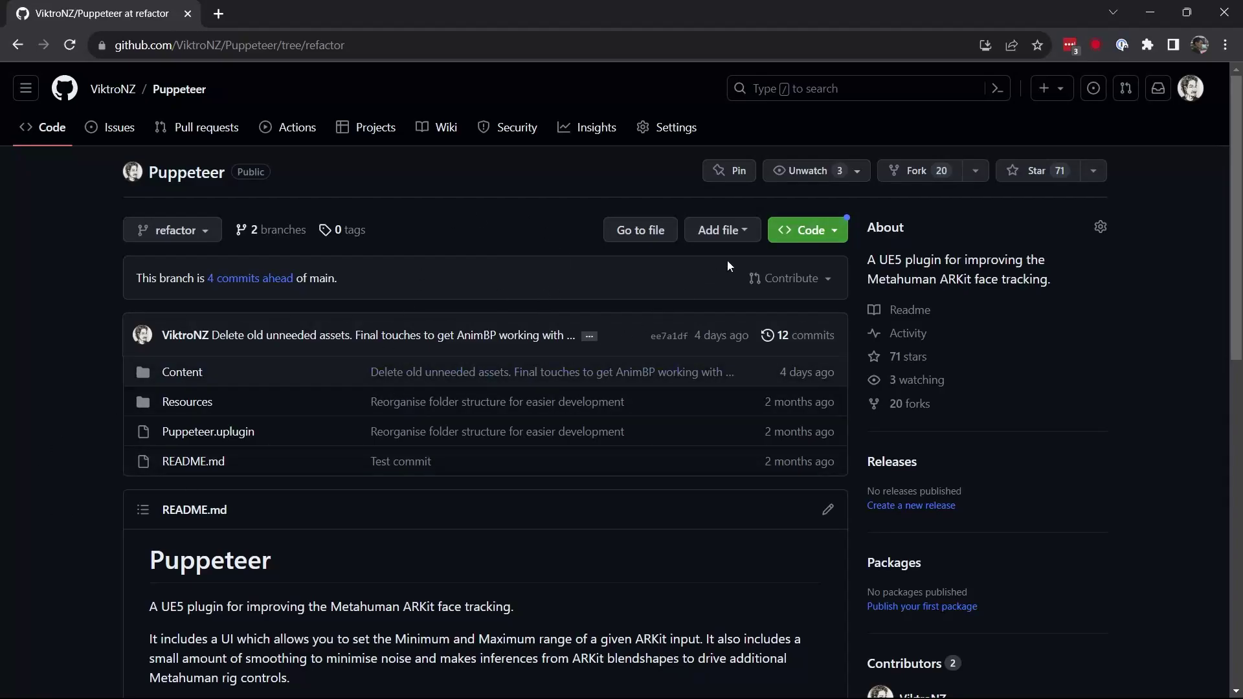
# Start a ZIP download as Puppeteer-Plugin.zip, cancel it, and switch to the PuppeteerDemo folder.
pyautogui.click(832, 231)
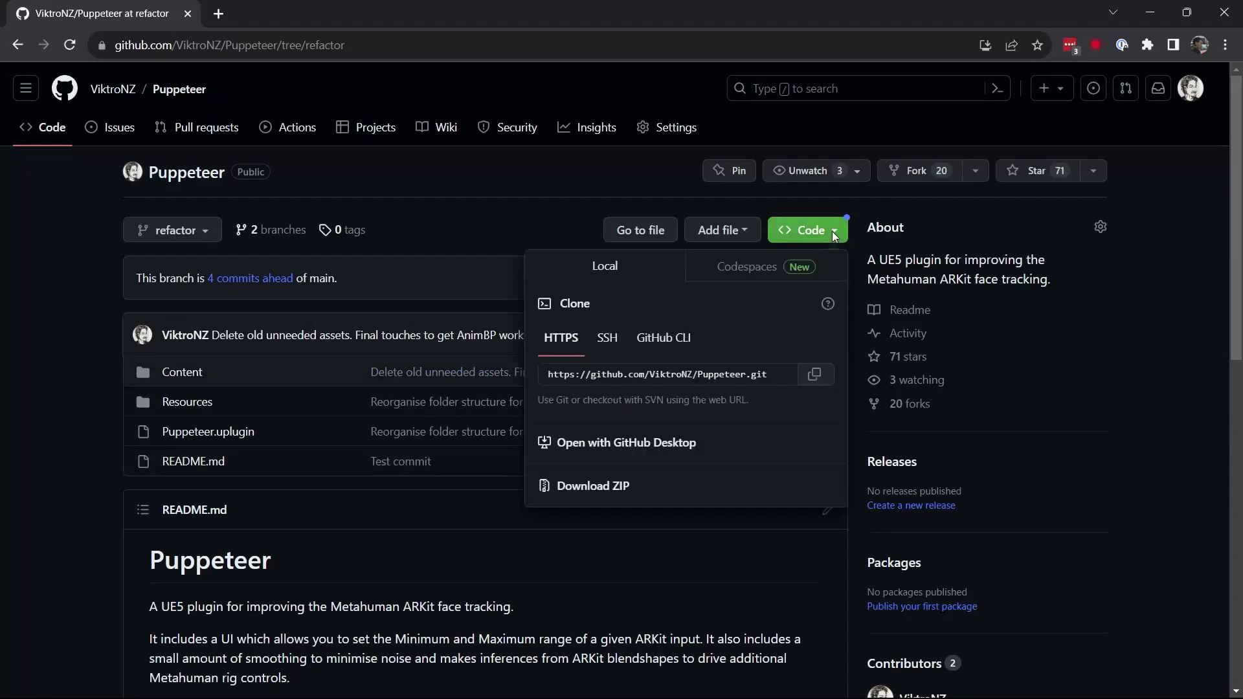
pyautogui.click(596, 495)
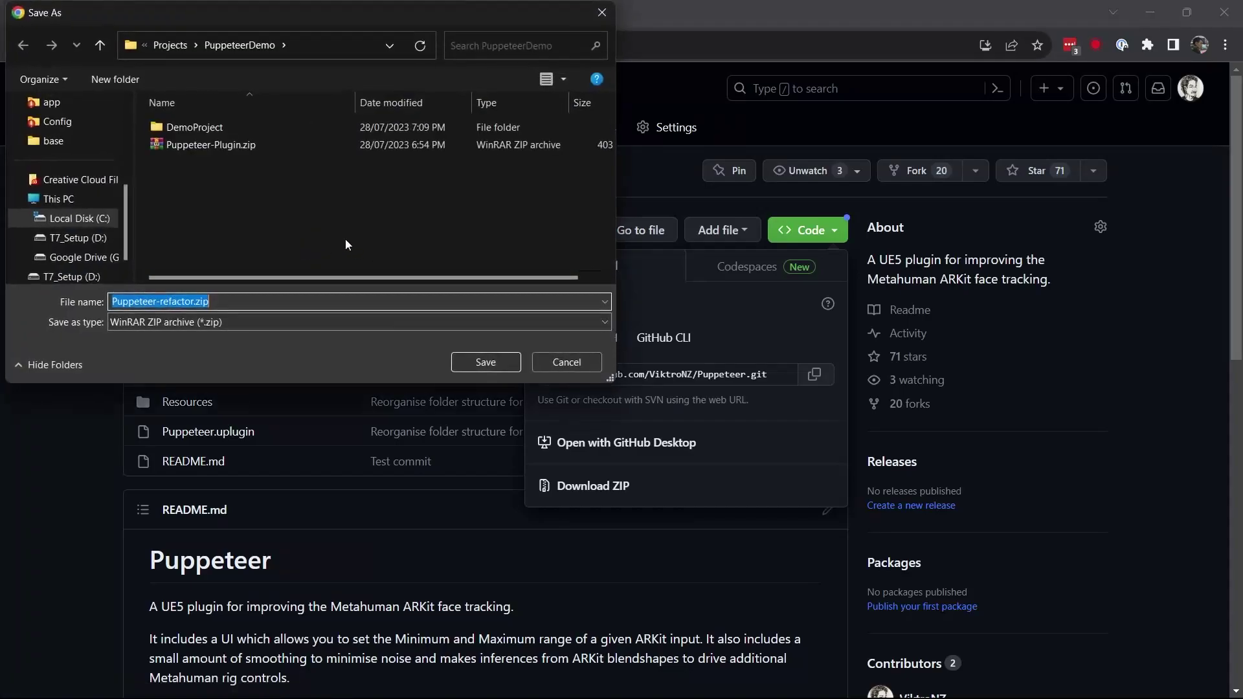
pyautogui.click(267, 144)
pyautogui.click(567, 362)
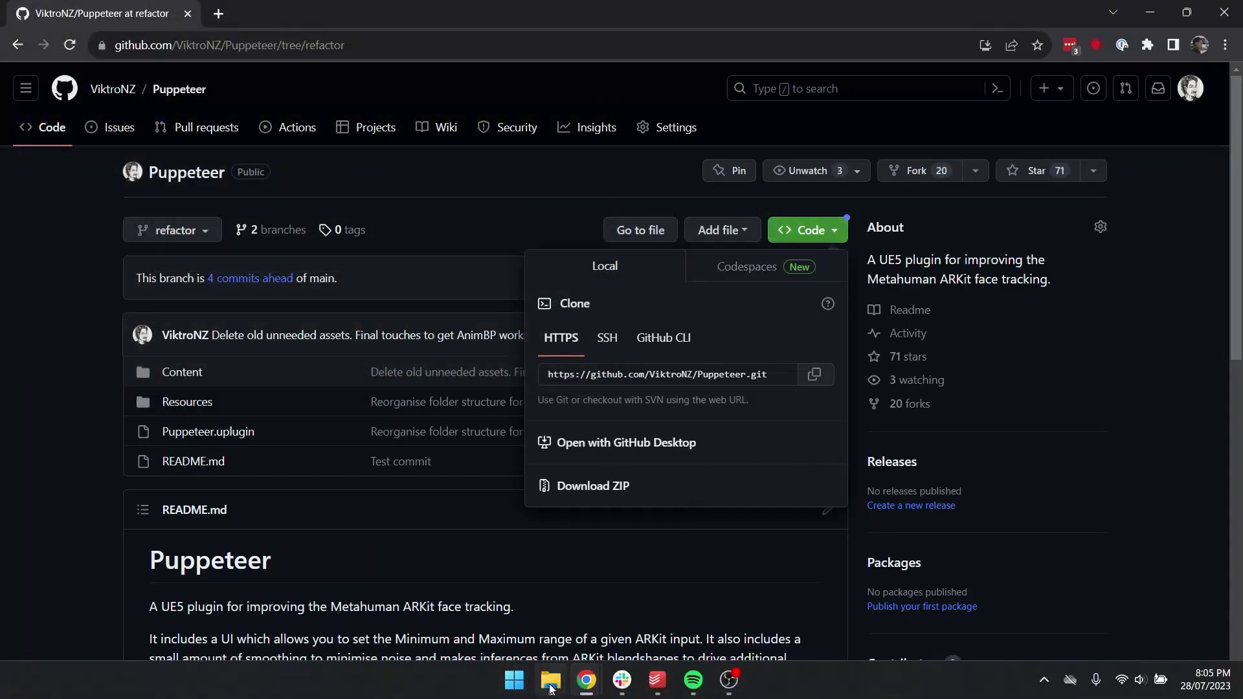
pyautogui.click(551, 693)
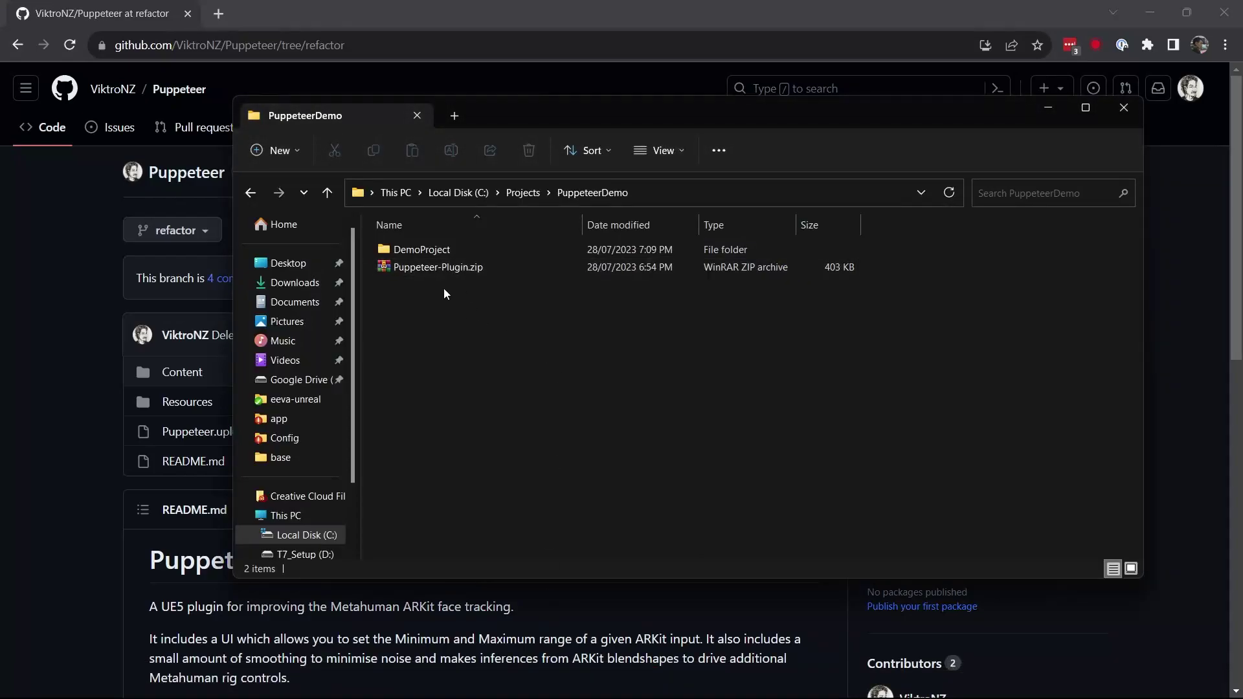
# Inspect the six items in DemoProject > MyProject, then open Puppeteer-Plugin.zip from PuppeteerDemo.
pyautogui.doubleClick(448, 251)
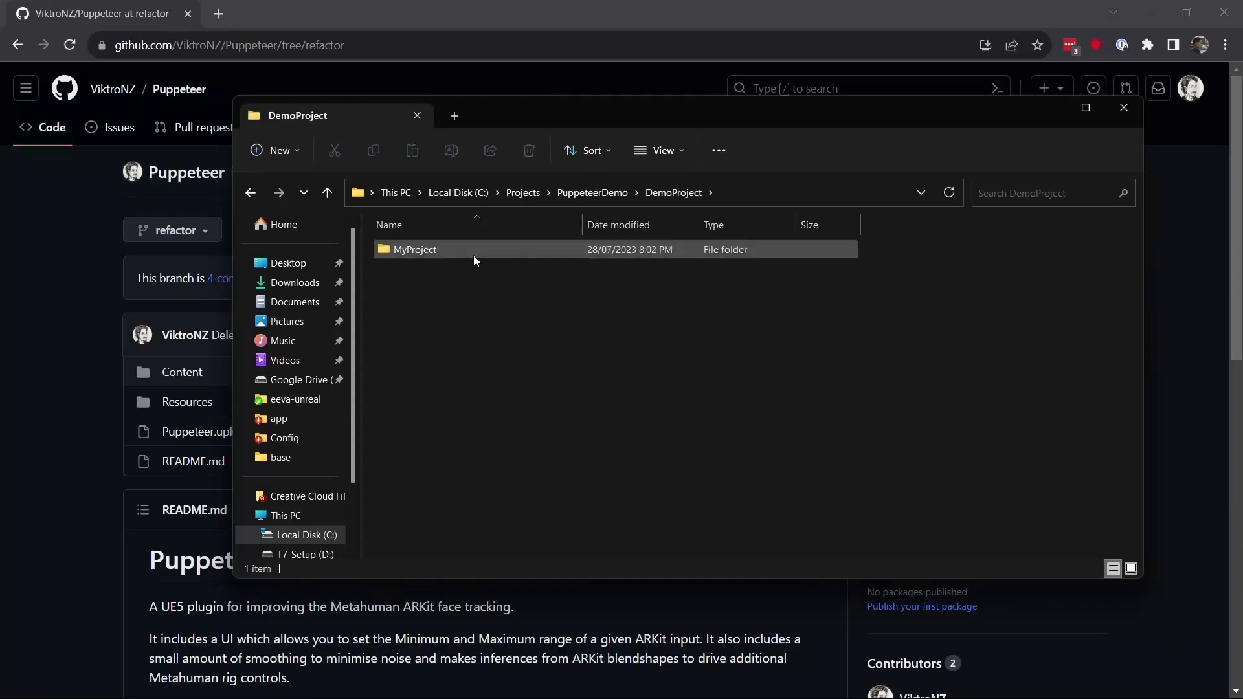
pyautogui.doubleClick(472, 255)
pyautogui.moveTo(690, 447); pyautogui.dragTo(527, 243)
pyautogui.click(757, 467)
pyautogui.moveTo(757, 467); pyautogui.dragTo(484, 232)
pyautogui.click(510, 425)
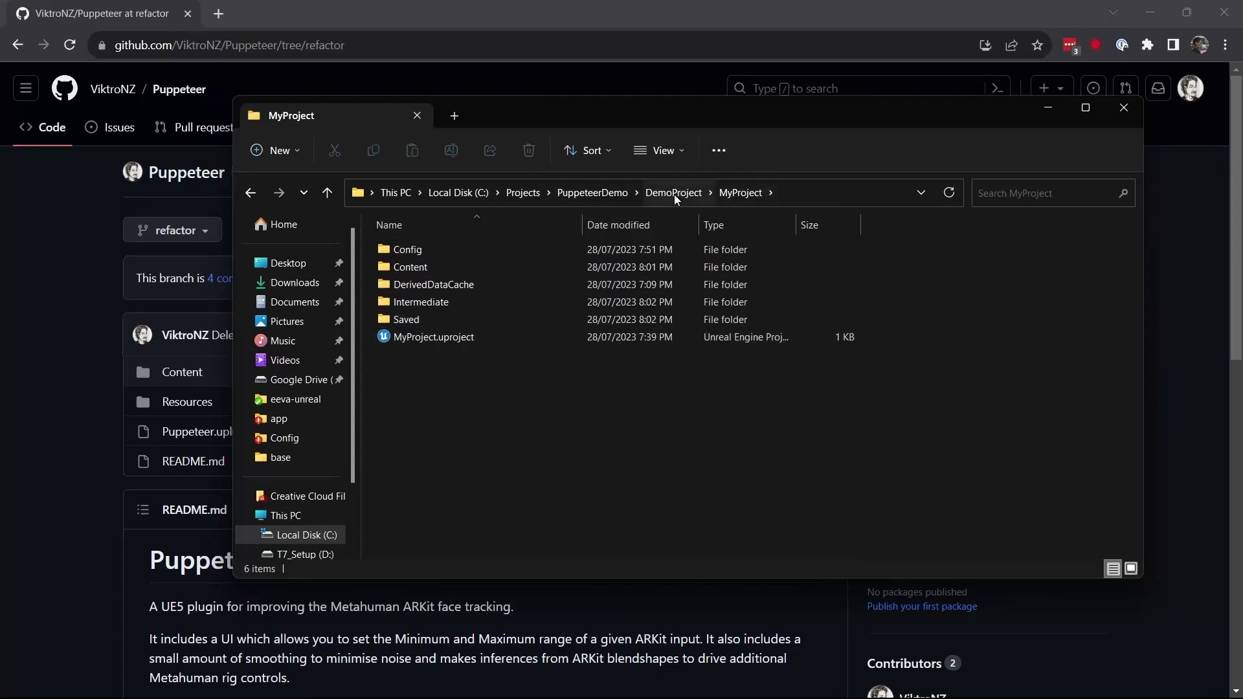
pyautogui.click(592, 193)
pyautogui.doubleClick(441, 270)
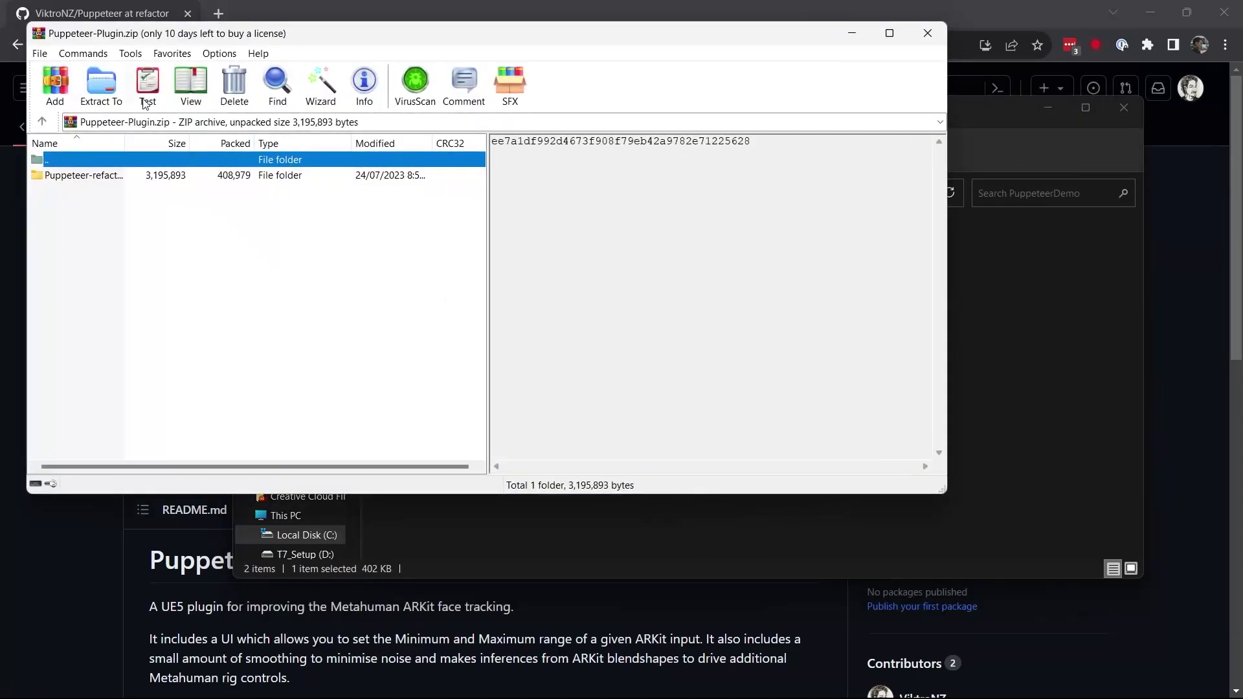
# Set the extraction destination to C:\Projects\PuppeteerDemo\DemoProject\MyProject.
pyautogui.click(102, 84)
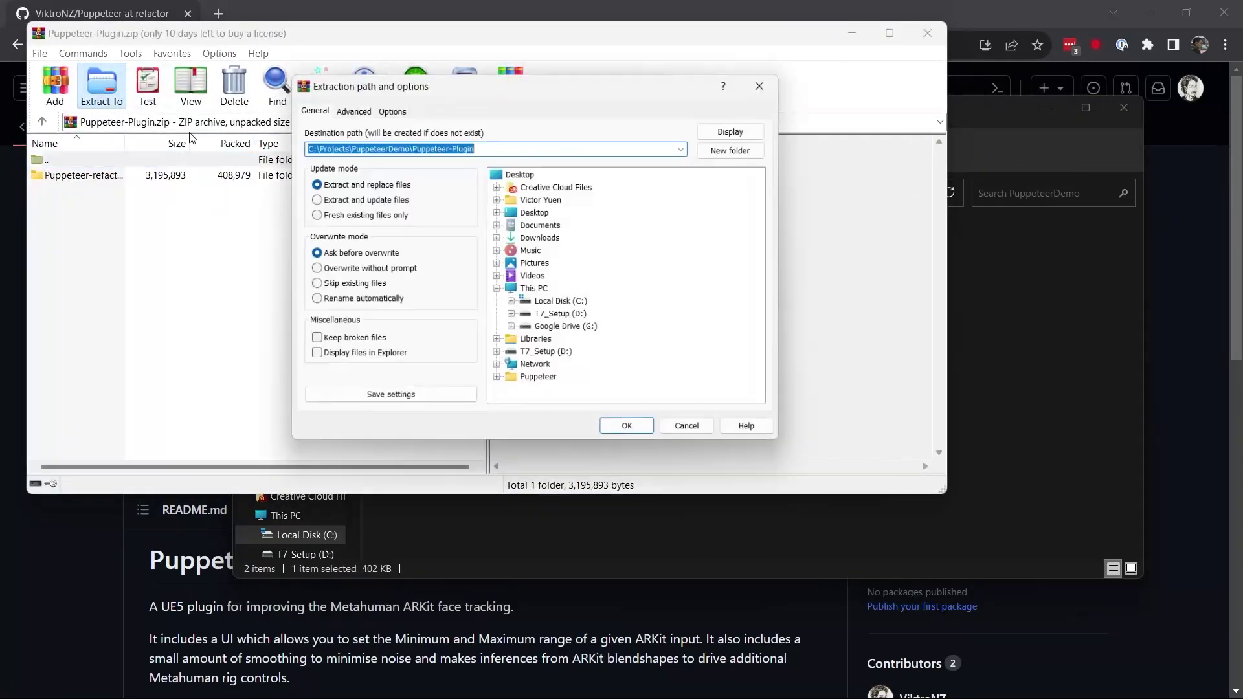
pyautogui.doubleClick(561, 301)
pyautogui.click(567, 342)
pyautogui.doubleClick(567, 342)
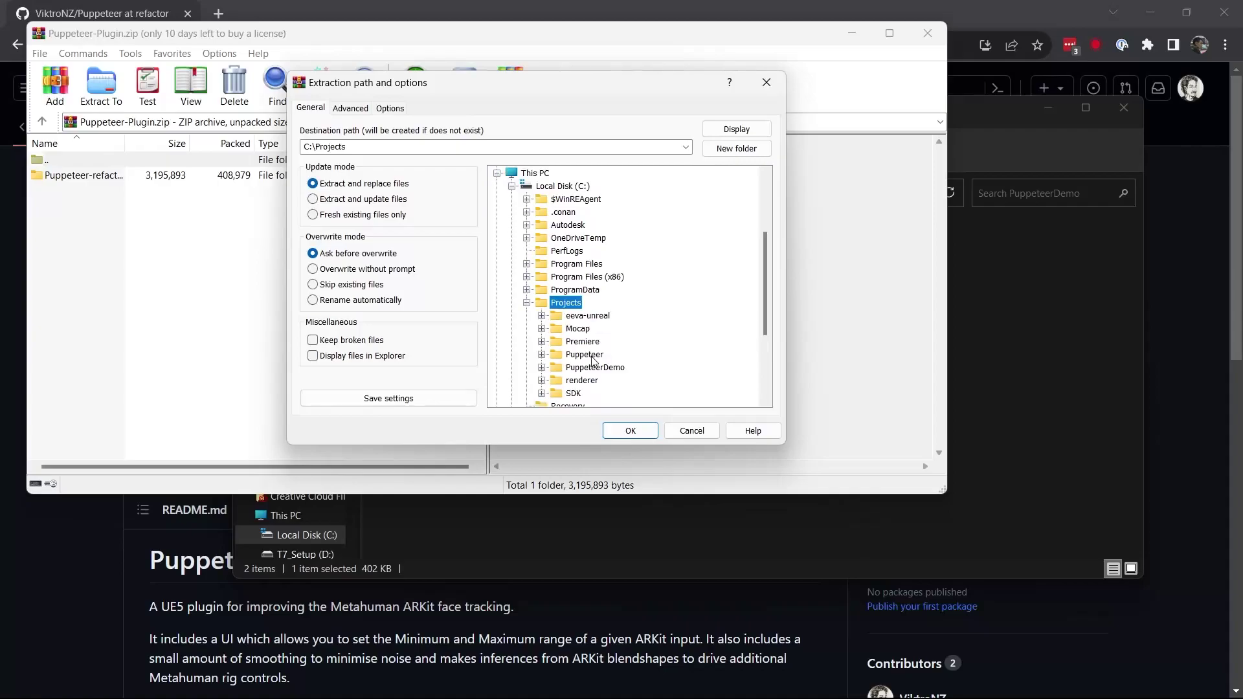
pyautogui.click(597, 369)
pyautogui.doubleClick(595, 368)
pyautogui.doubleClick(603, 381)
pyautogui.doubleClick(613, 393)
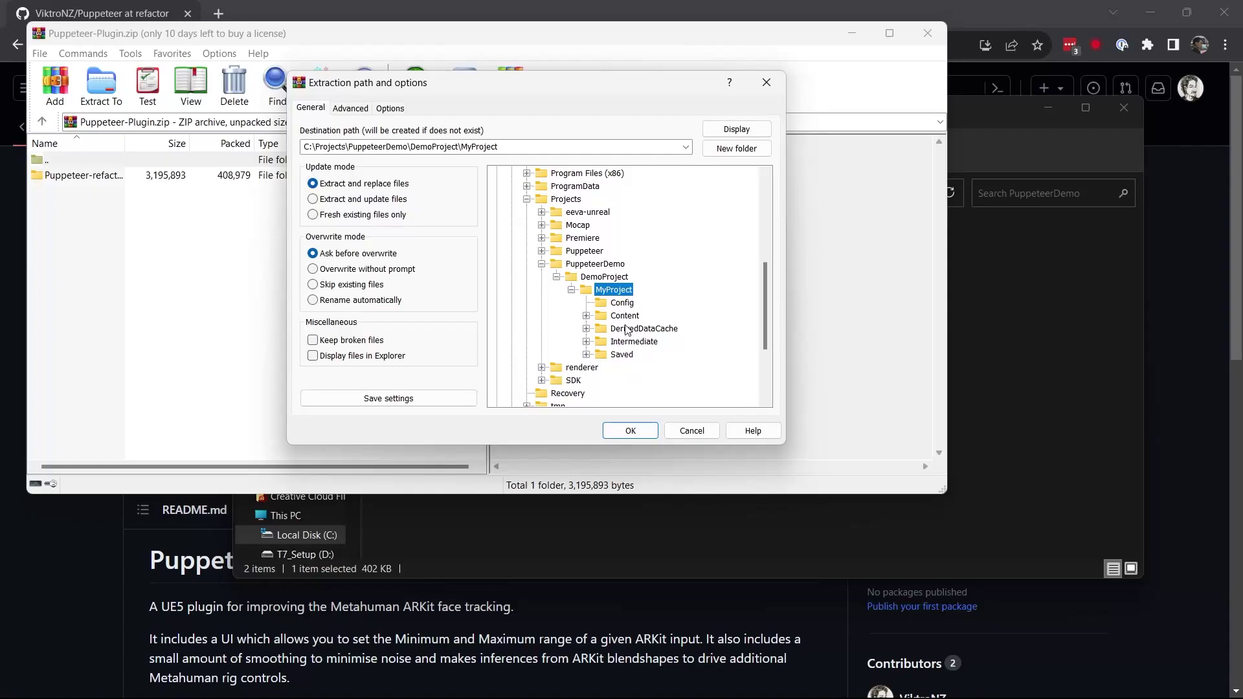
# Extract into a new Plugins folder under MyProject and close WinRAR.
pyautogui.click(737, 148)
pyautogui.write('P')
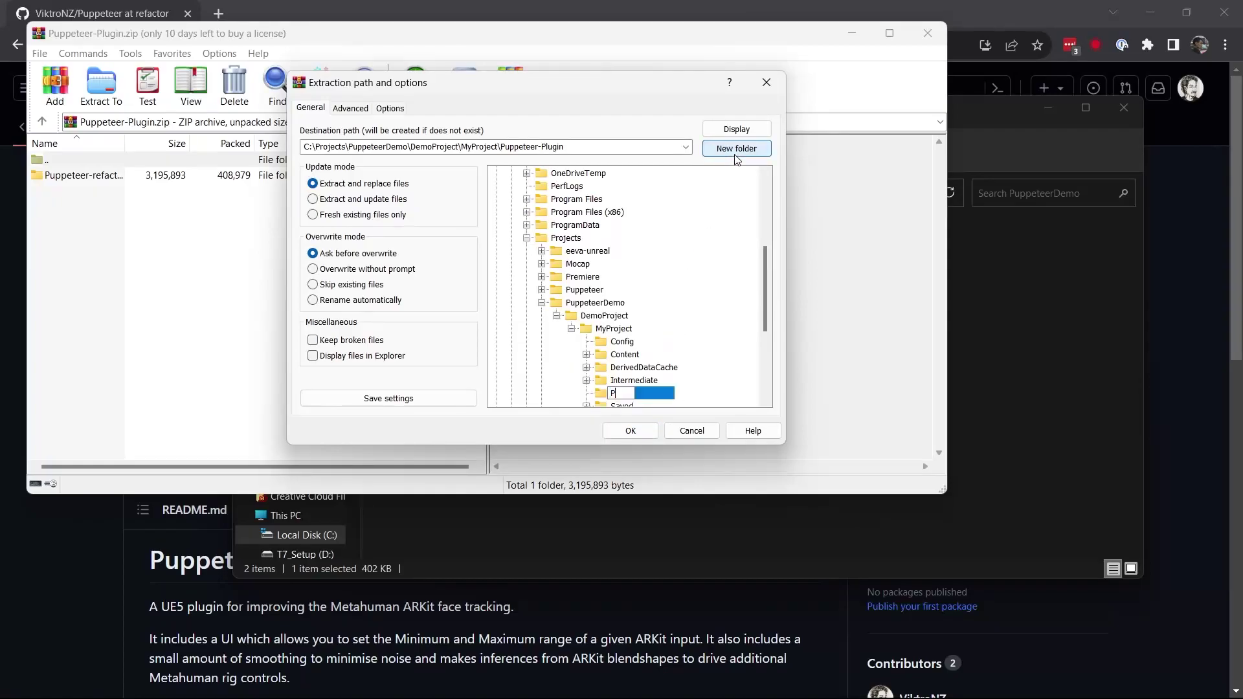
pyautogui.write('lugins')
pyautogui.click(628, 431)
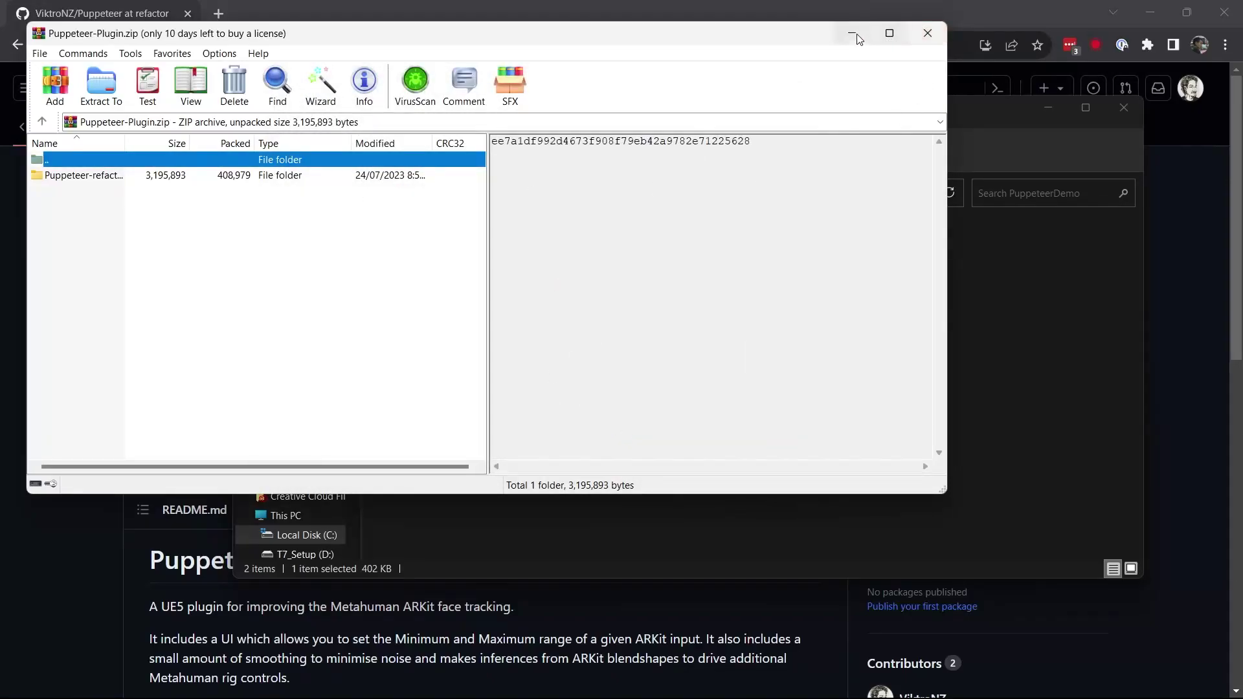
pyautogui.click(926, 33)
# Go to the DemoProject\MyProject\Plugins folder.
pyautogui.click(445, 249)
pyautogui.doubleClick(445, 250)
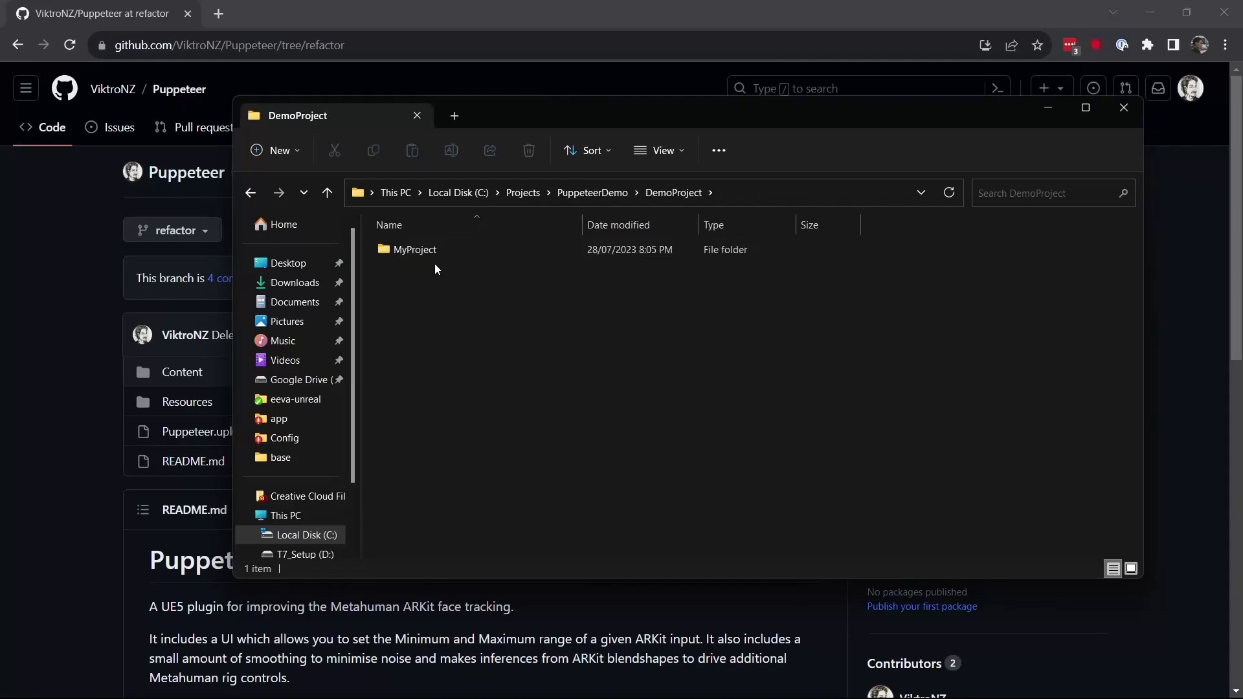
pyautogui.doubleClick(432, 252)
pyautogui.click(413, 324)
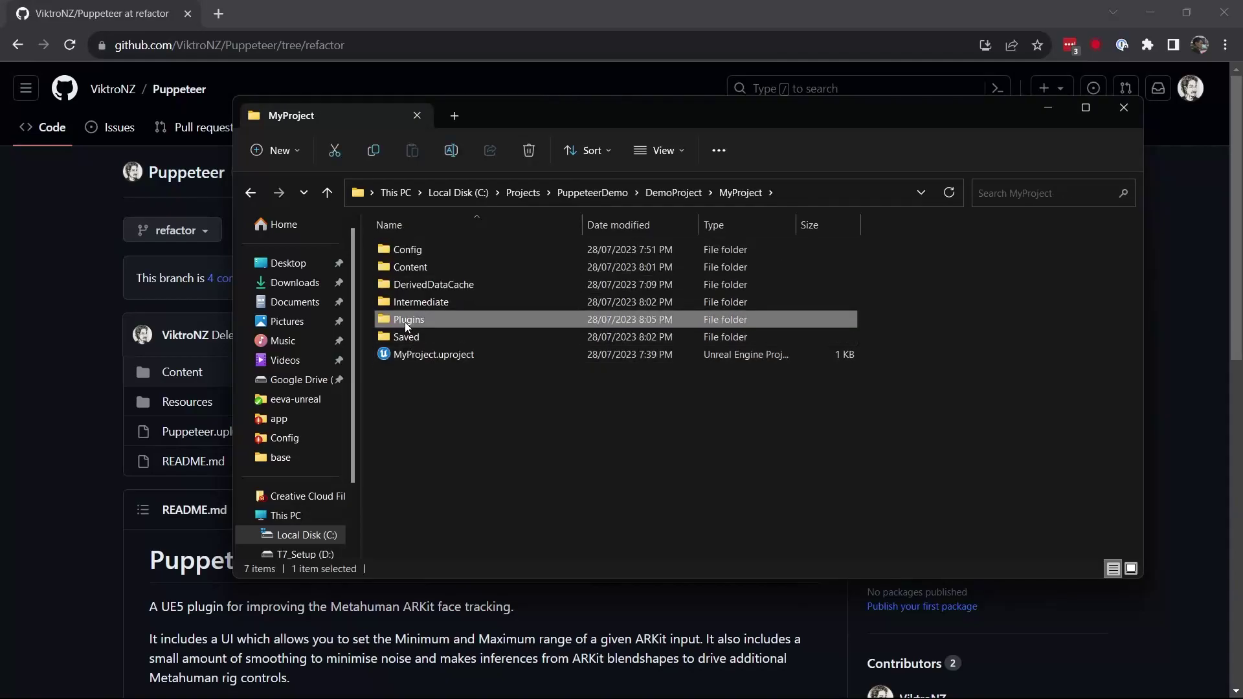
pyautogui.doubleClick(405, 321)
# Rename the Puppeteer-refactor folder to Puppeteer.
pyautogui.click(416, 251)
pyautogui.press('F2')
pyautogui.press('End')
pyautogui.press('BackSpace')
pyautogui.press('BackSpace')
pyautogui.press('BackSpace')
pyautogui.press('BackSpace')
pyautogui.press('BackSpace')
pyautogui.press('BackSpace')
pyautogui.press('BackSpace')
pyautogui.press('BackSpace')
pyautogui.press('BackSpace')
pyautogui.press('Return')
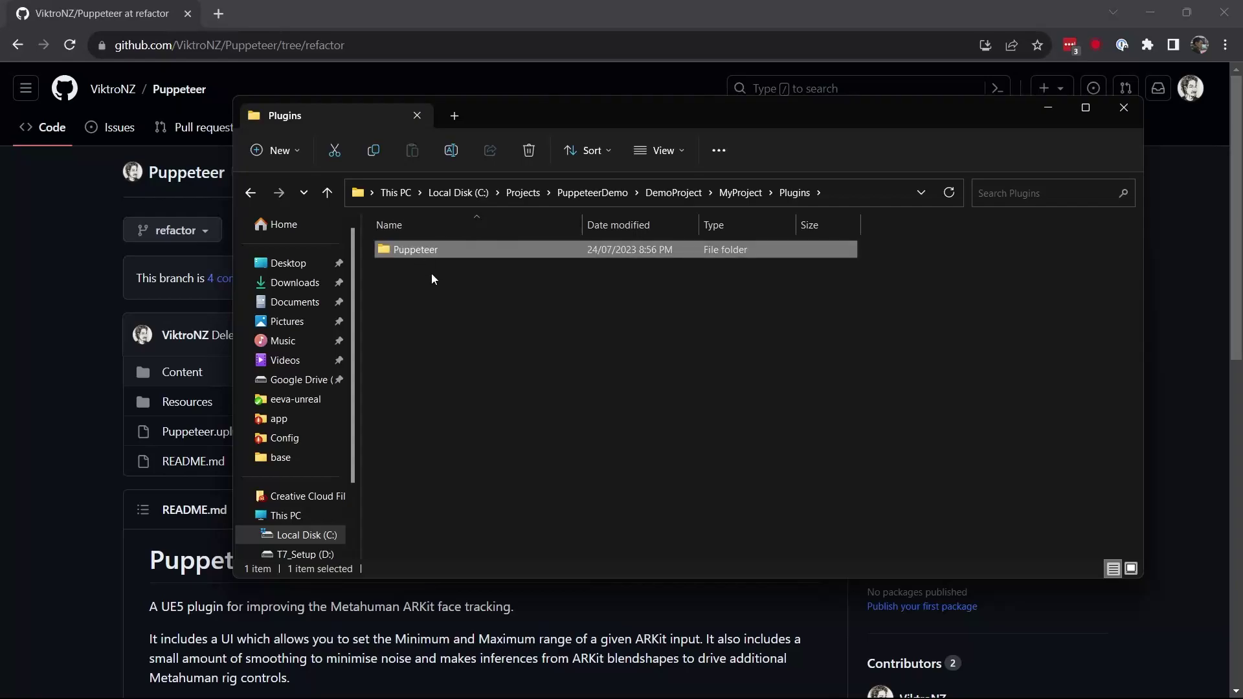
pyautogui.click(440, 269)
# Check Puppeteer.uplugin inside the folder, then launch MyProject.uproject in Unreal Engine.
pyautogui.click(432, 253)
pyautogui.doubleClick(547, 249)
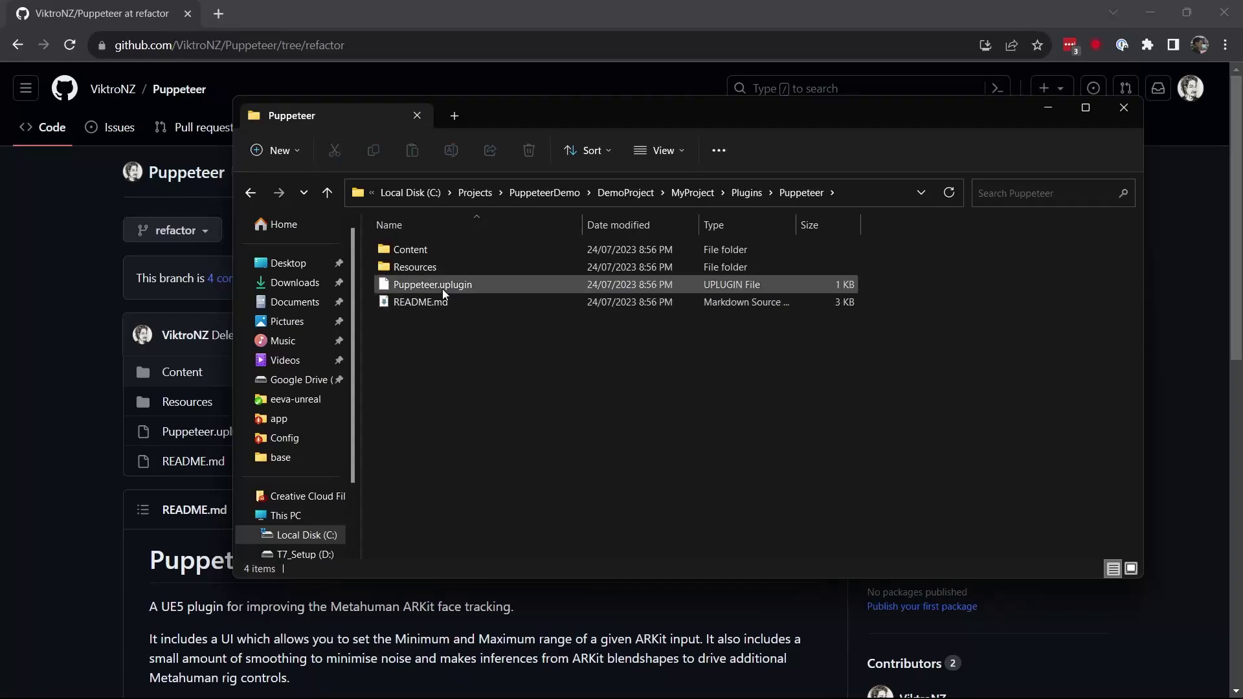
pyautogui.click(456, 287)
pyautogui.click(441, 251)
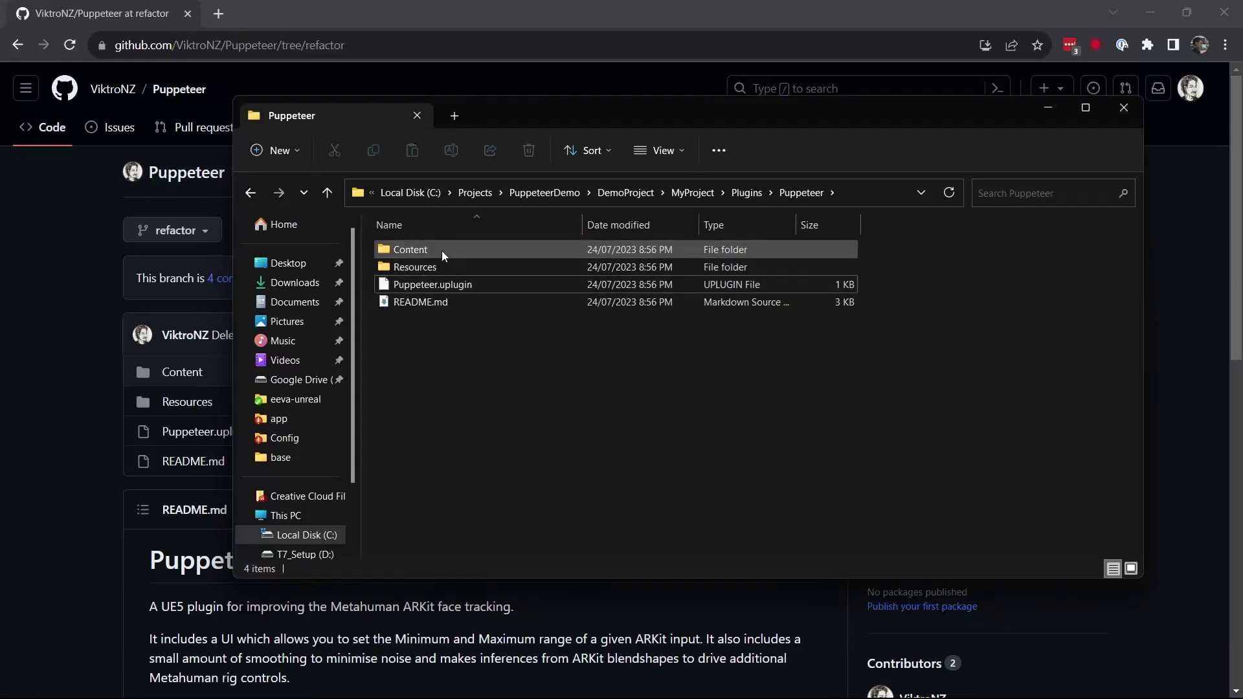
pyautogui.click(680, 192)
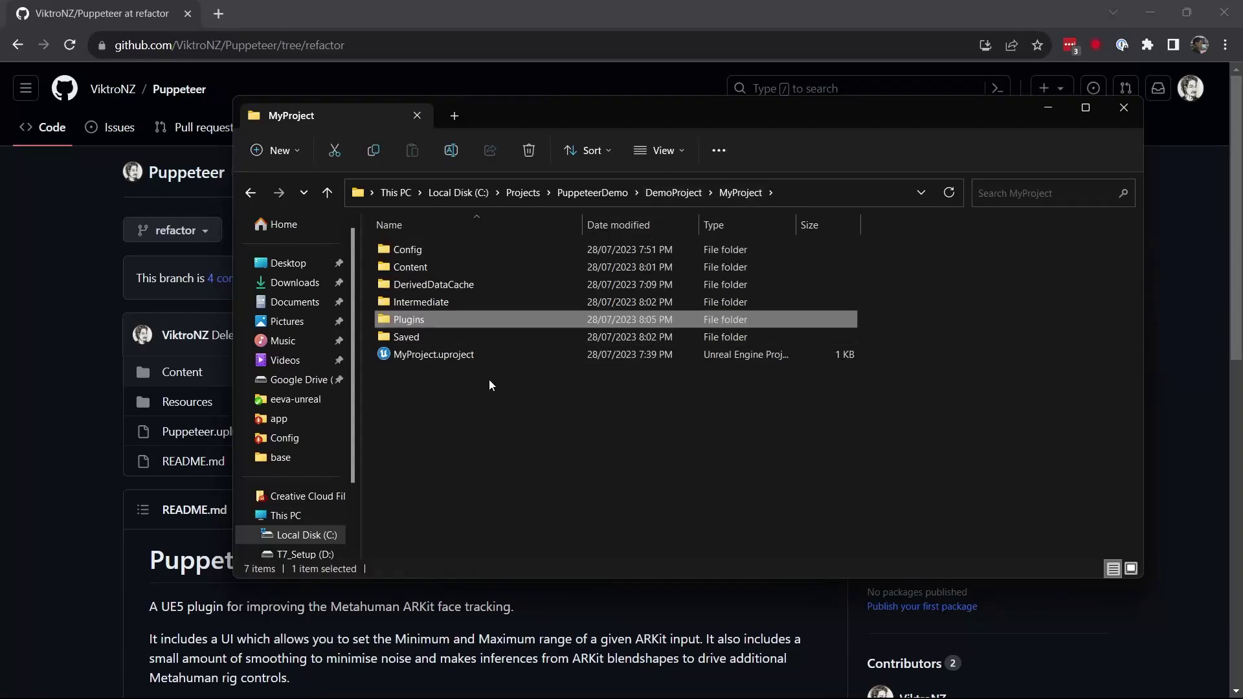
pyautogui.doubleClick(454, 355)
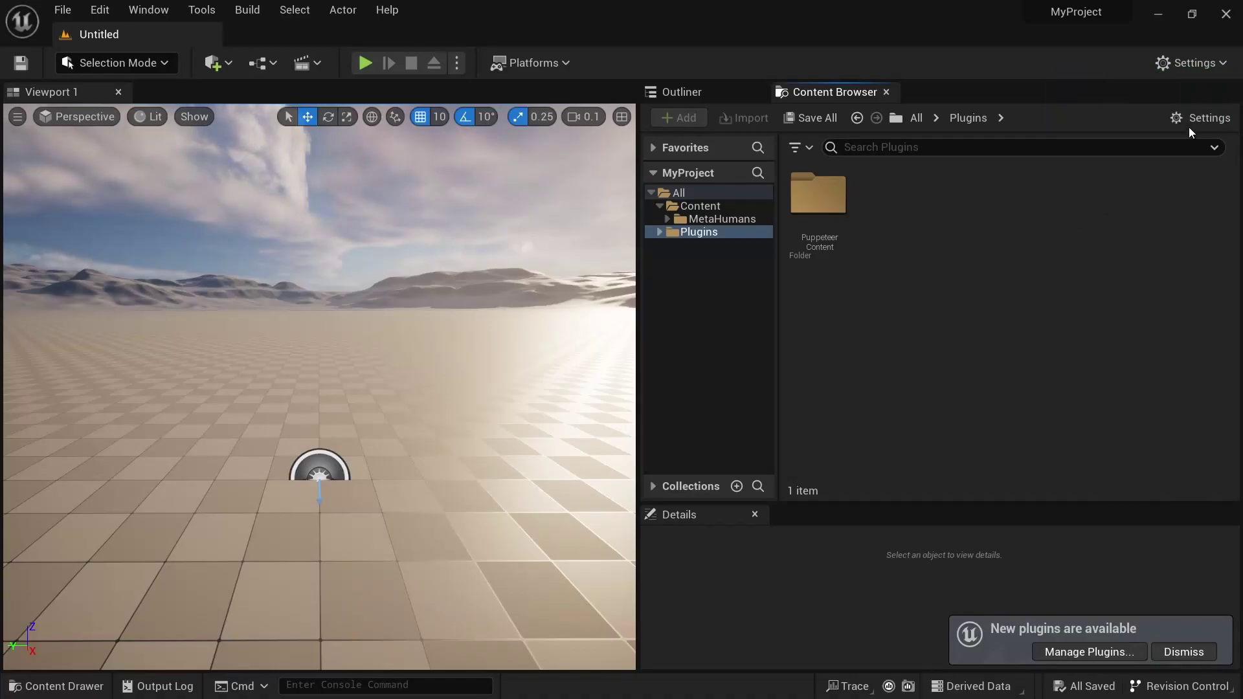
# Turn on Show Plugin Content and view Plugins > Puppeteer Content.
pyautogui.click(1191, 121)
pyautogui.click(1079, 562)
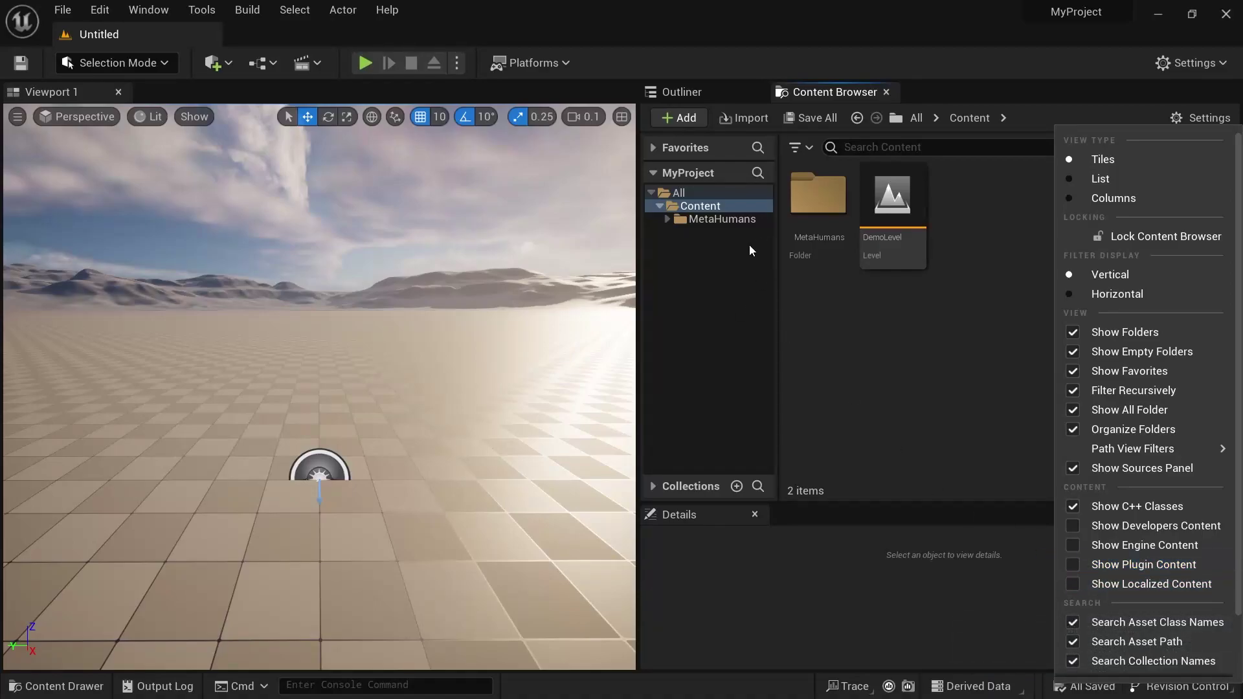
pyautogui.click(1069, 566)
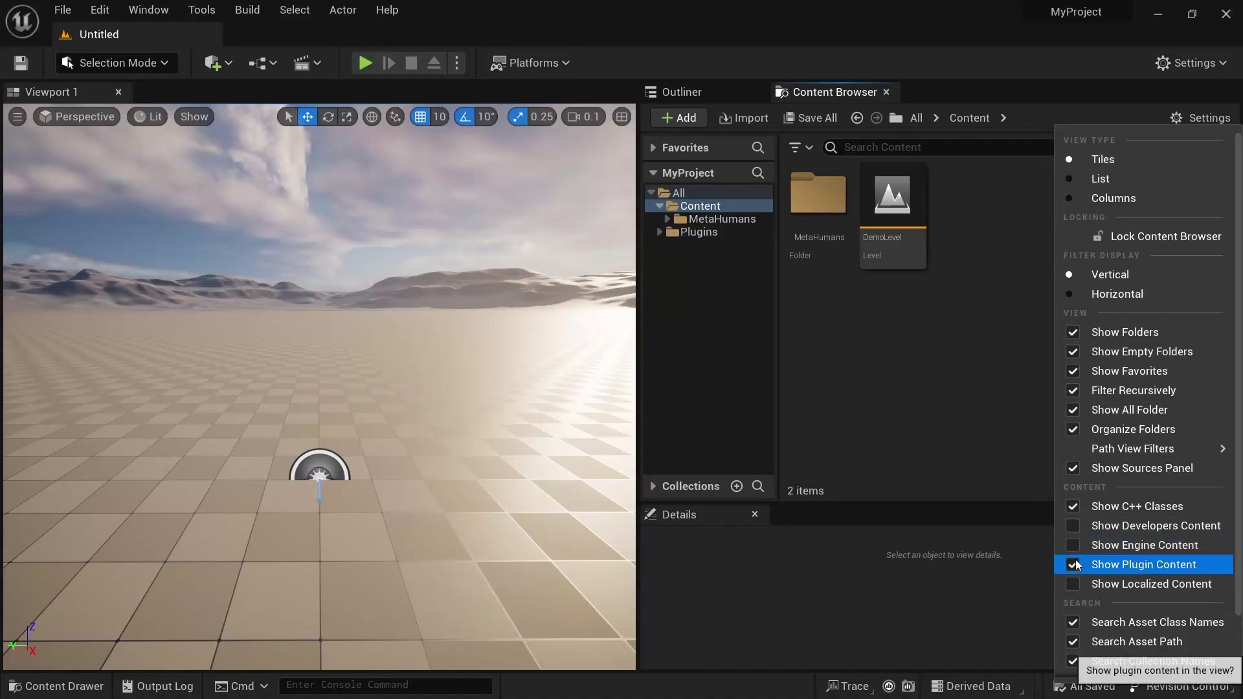
pyautogui.click(661, 233)
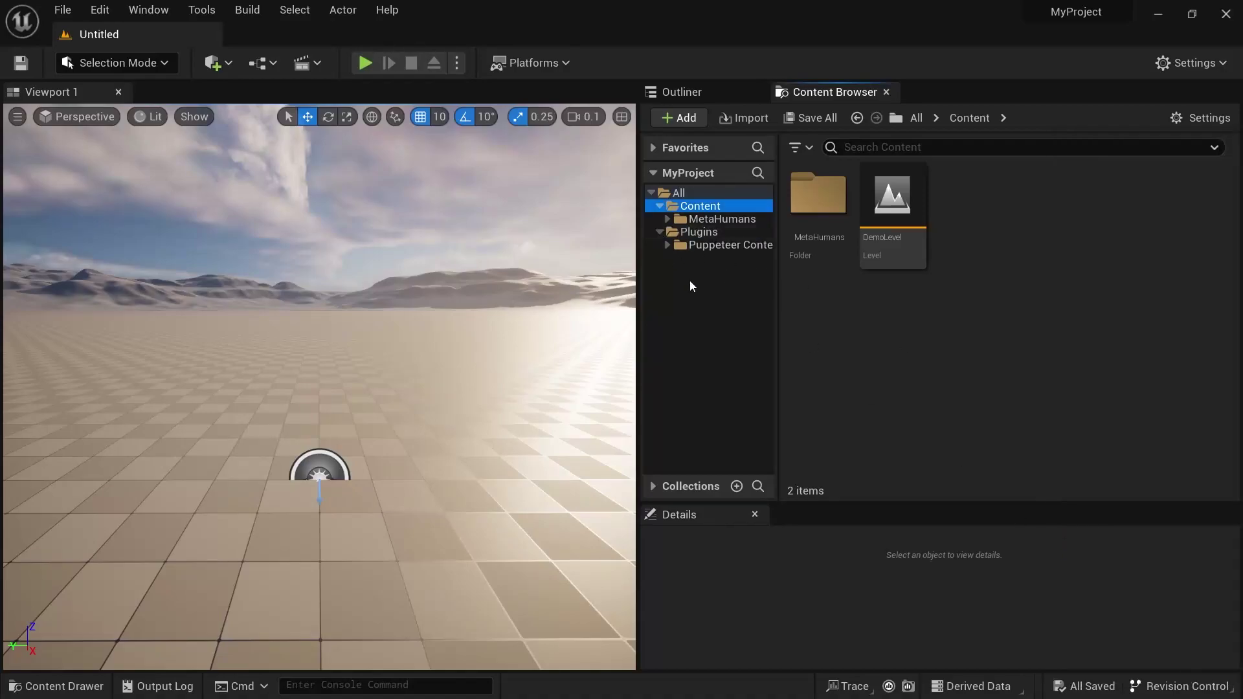
pyautogui.click(698, 232)
# Close the display options and widen the asset browser panel.
pyautogui.click(1201, 118)
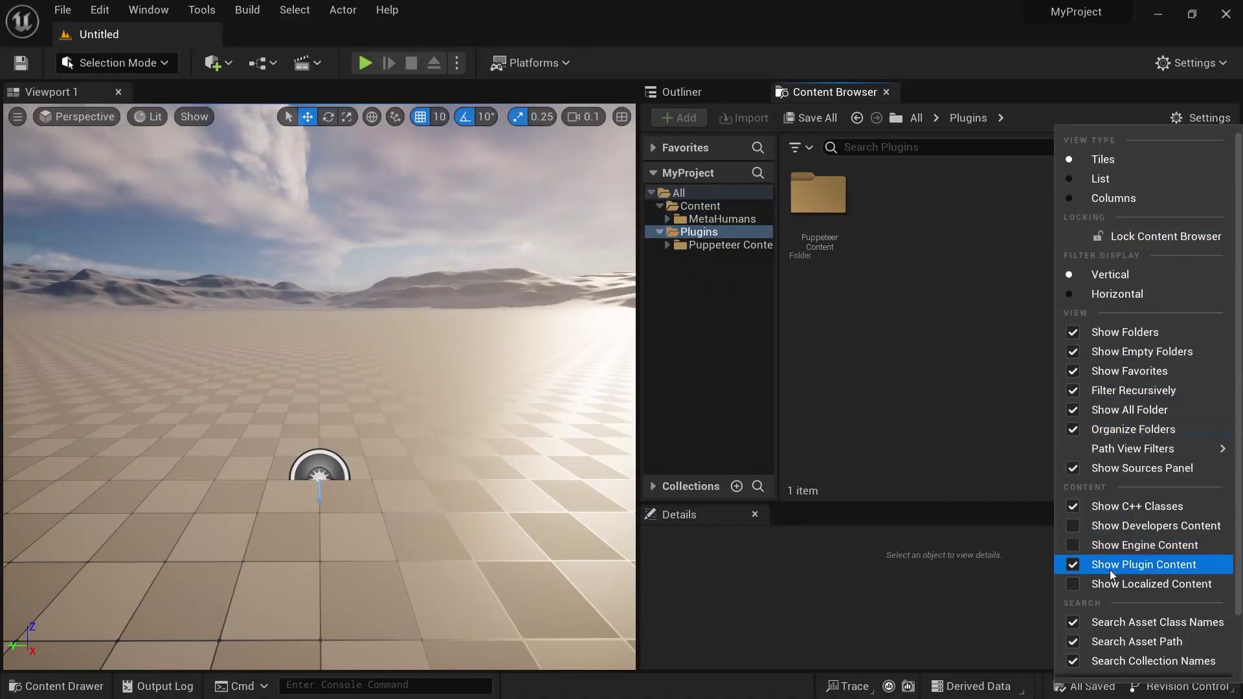
pyautogui.click(735, 274)
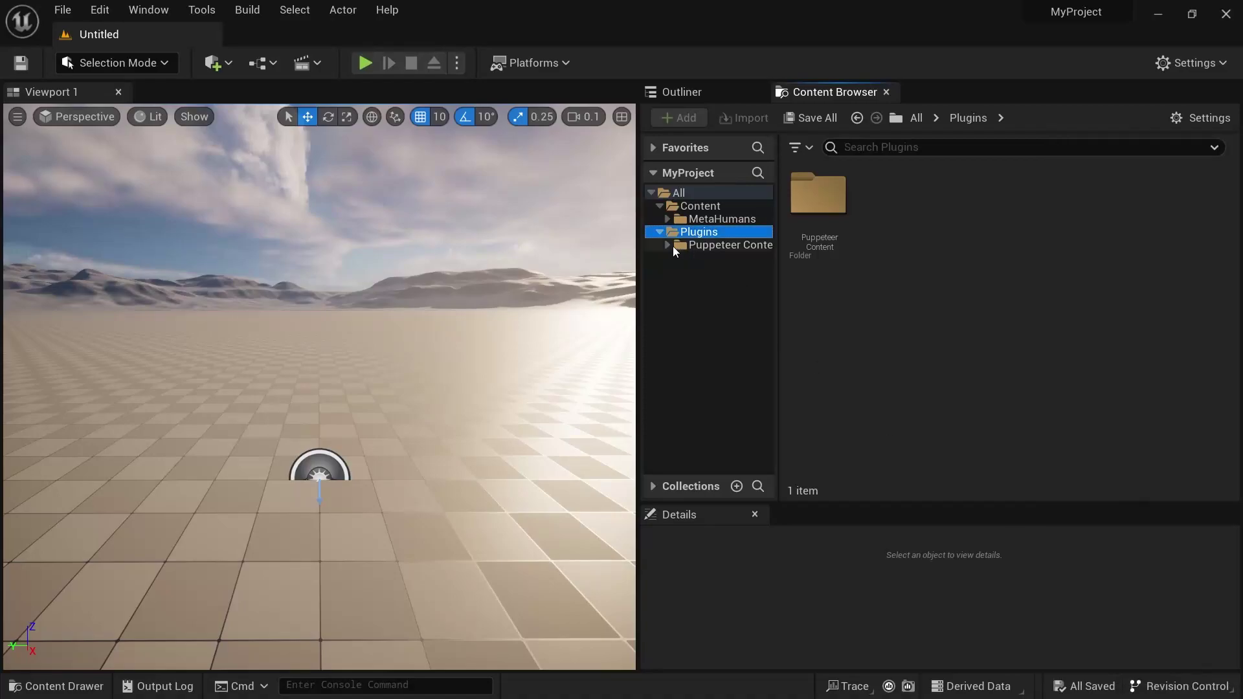
pyautogui.moveTo(639, 259); pyautogui.dragTo(556, 259)
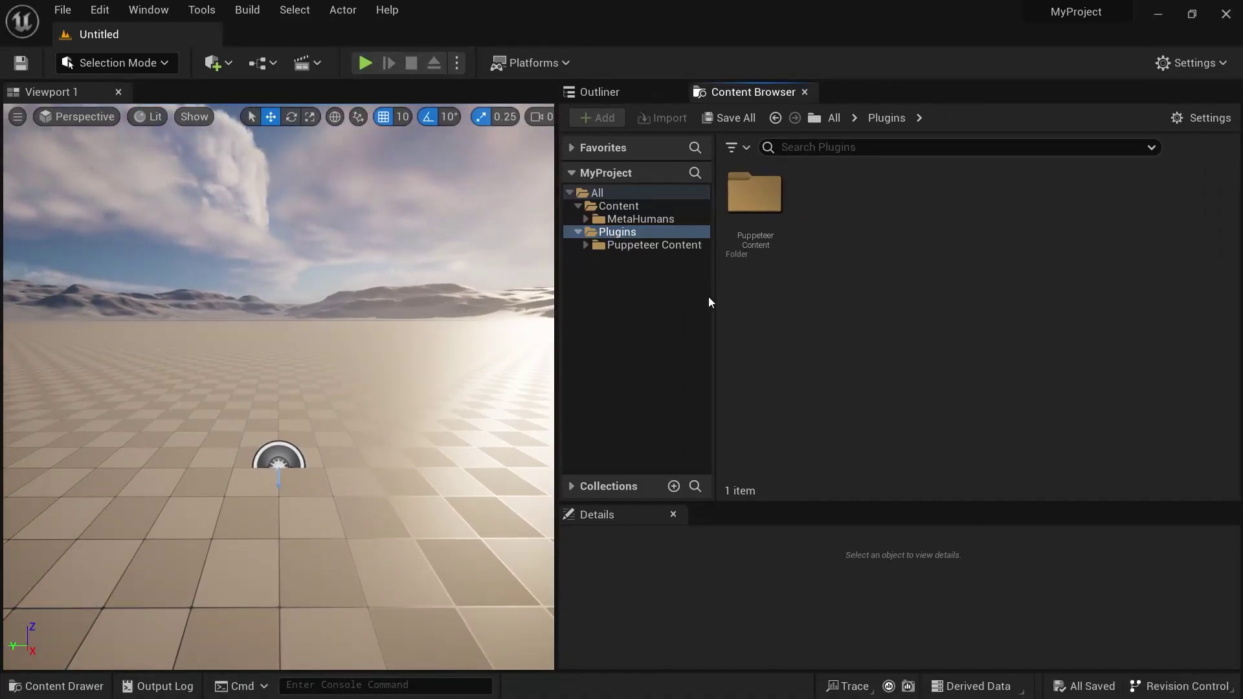
# Navigate to Puppeteer Content > Blueprints in the Content Browser.
pyautogui.click(585, 245)
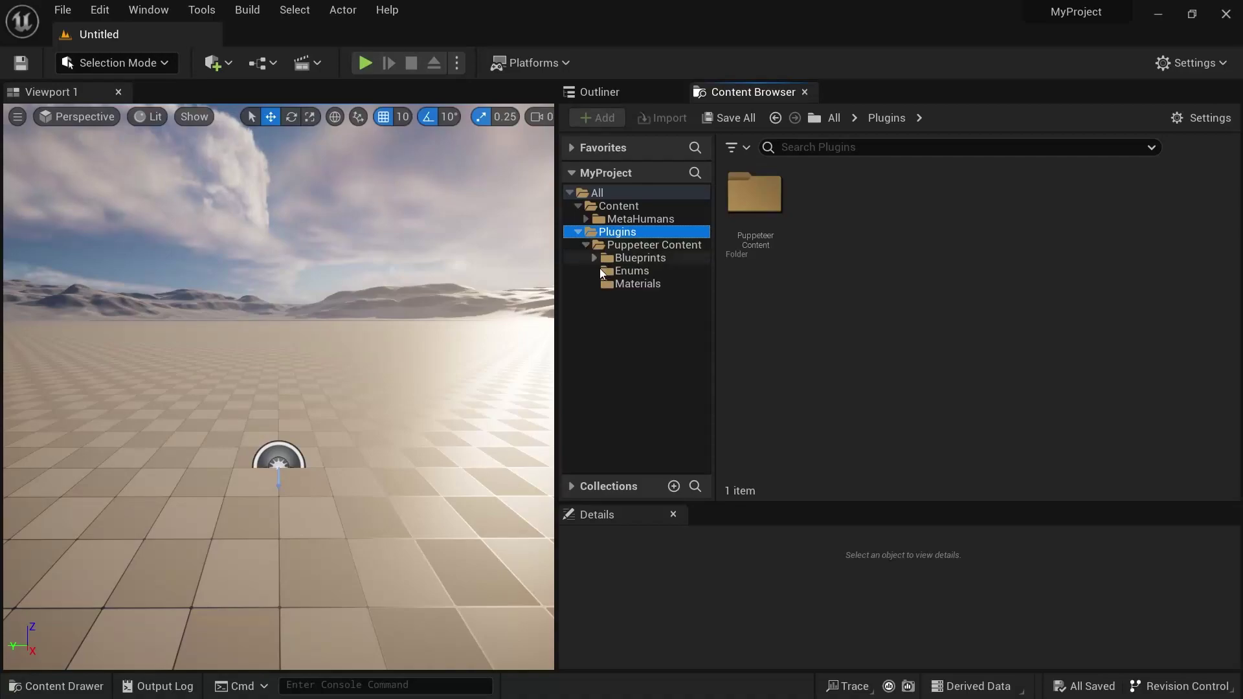
pyautogui.click(621, 245)
pyautogui.click(660, 258)
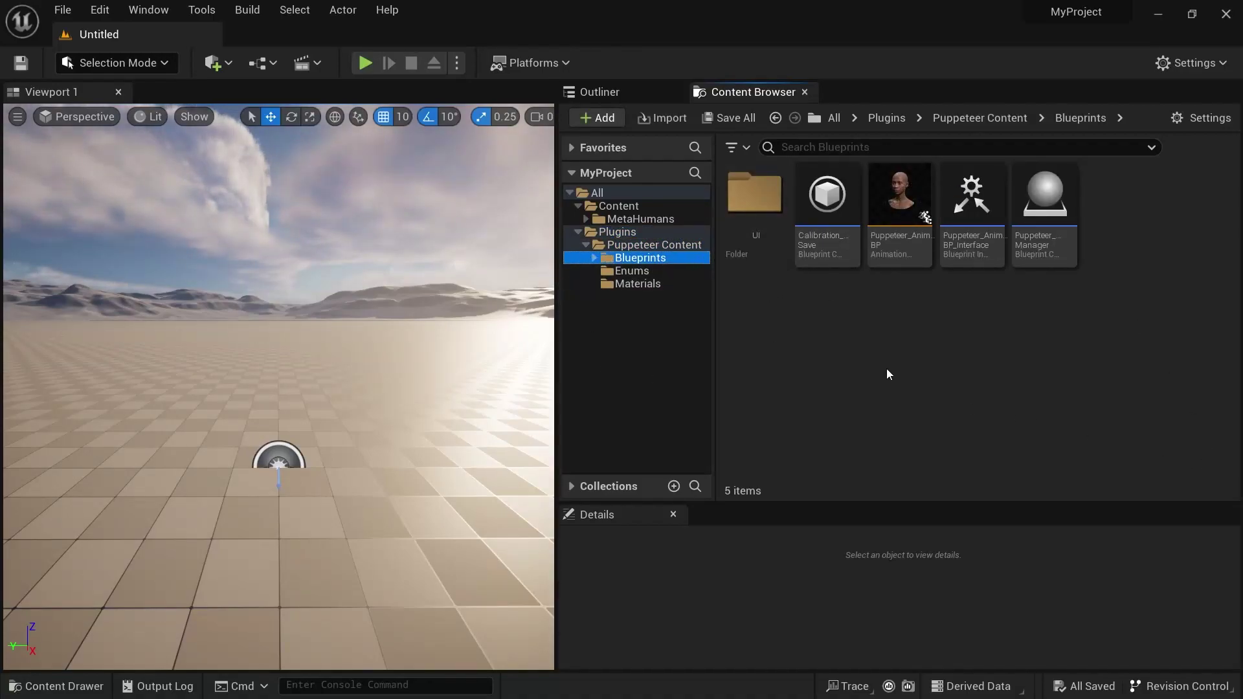
pyautogui.click(996, 374)
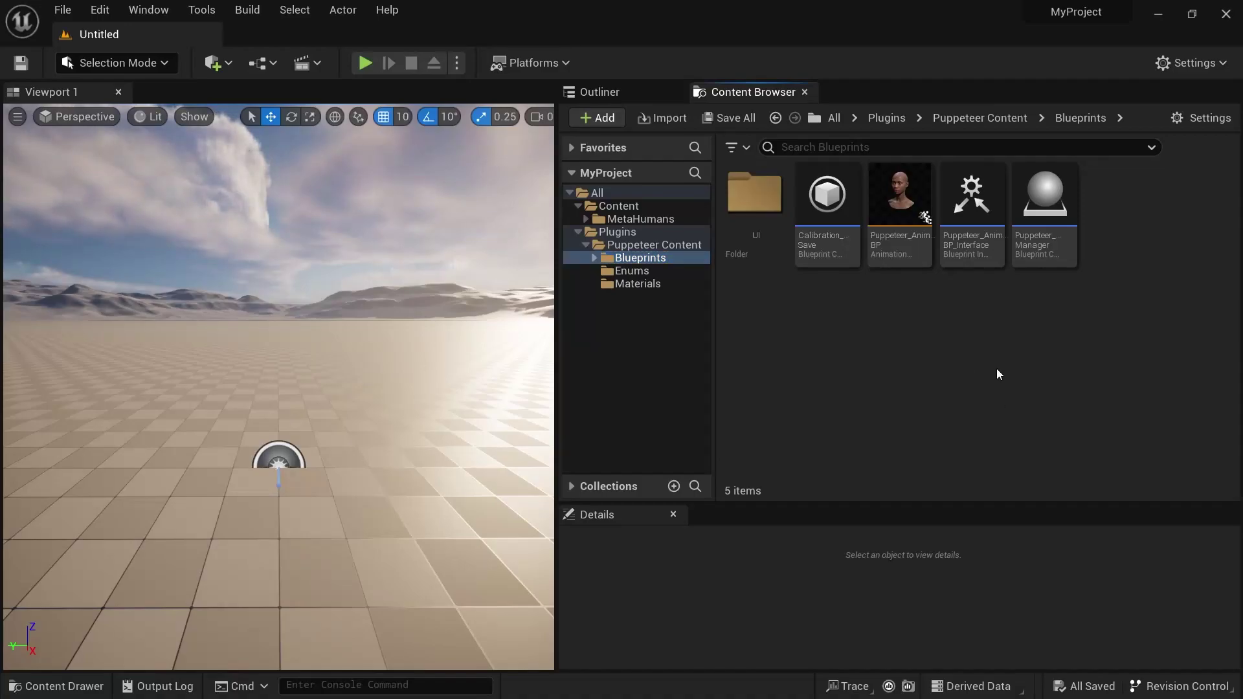
# Inspect the Puppeteer_Anim_BP and Calibration_Save assets in the Blueprints folder.
pyautogui.click(892, 237)
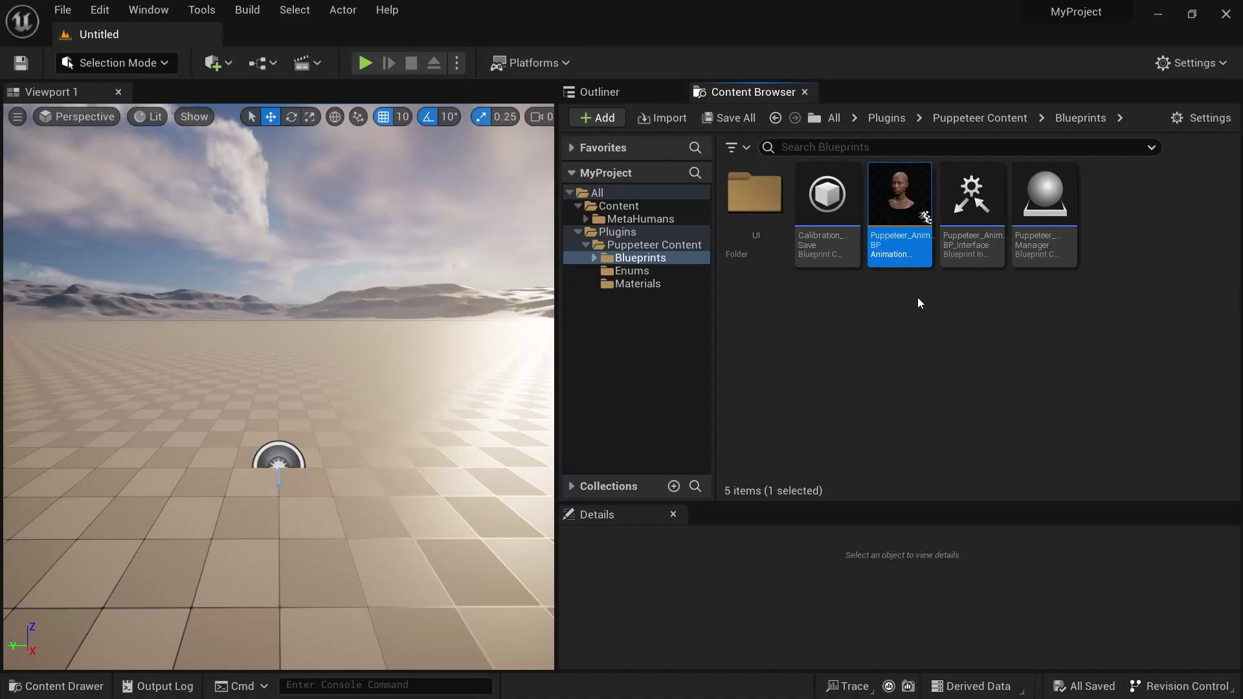
pyautogui.click(982, 321)
pyautogui.click(817, 253)
pyautogui.click(823, 310)
pyautogui.click(827, 250)
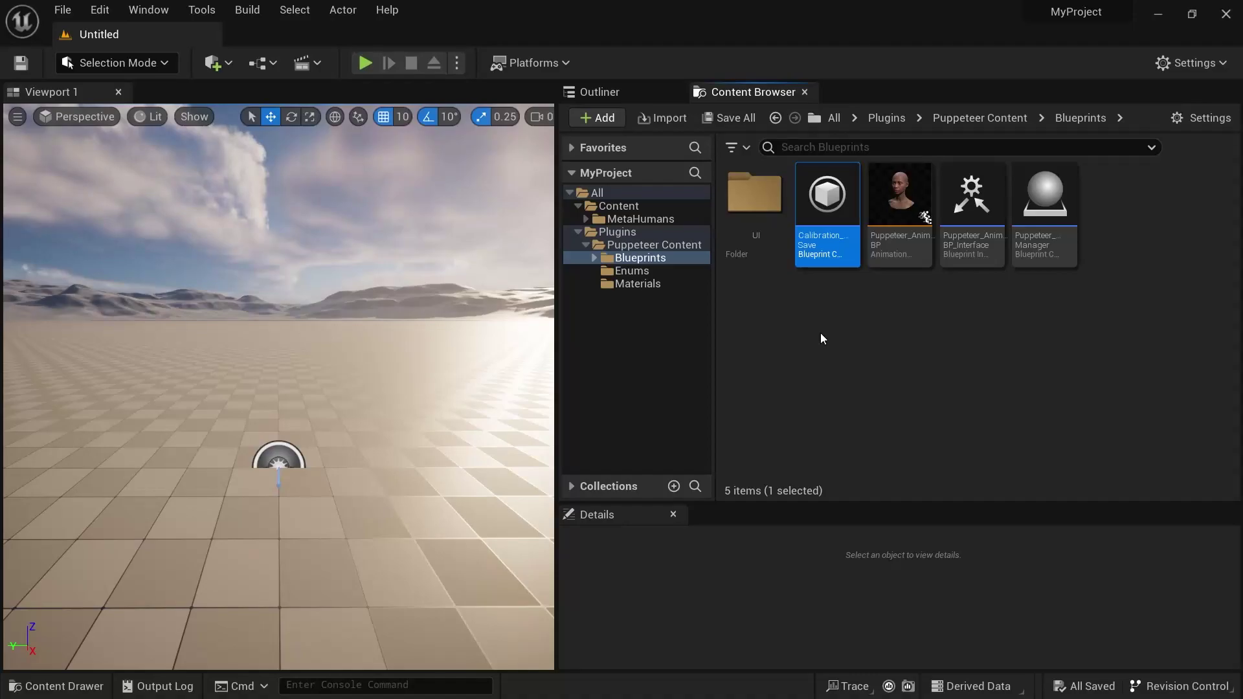
pyautogui.click(821, 337)
pyautogui.click(847, 252)
pyautogui.click(864, 388)
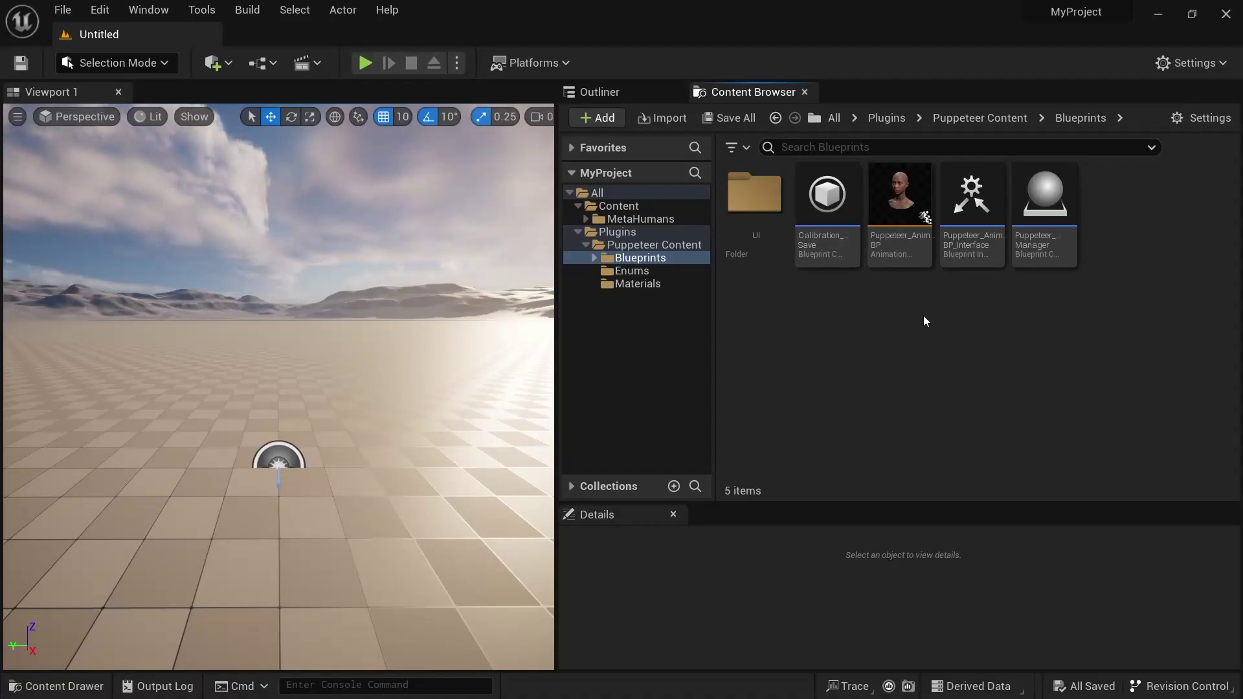
pyautogui.click(827, 207)
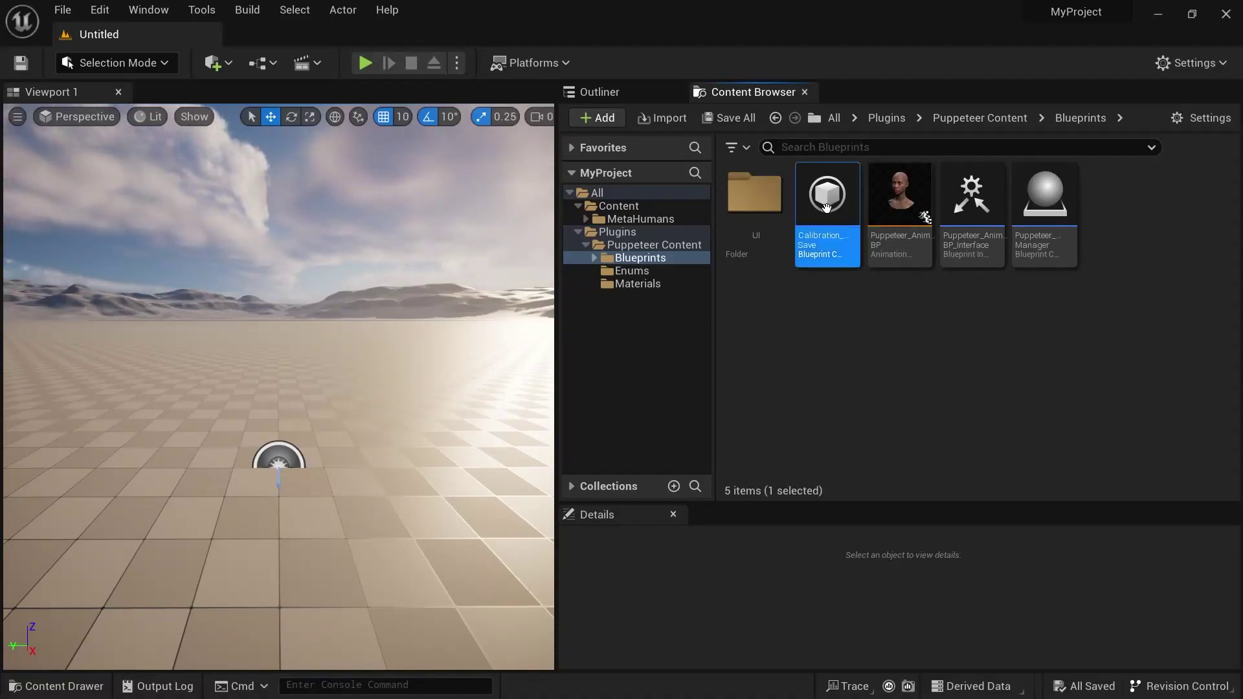
pyautogui.click(895, 425)
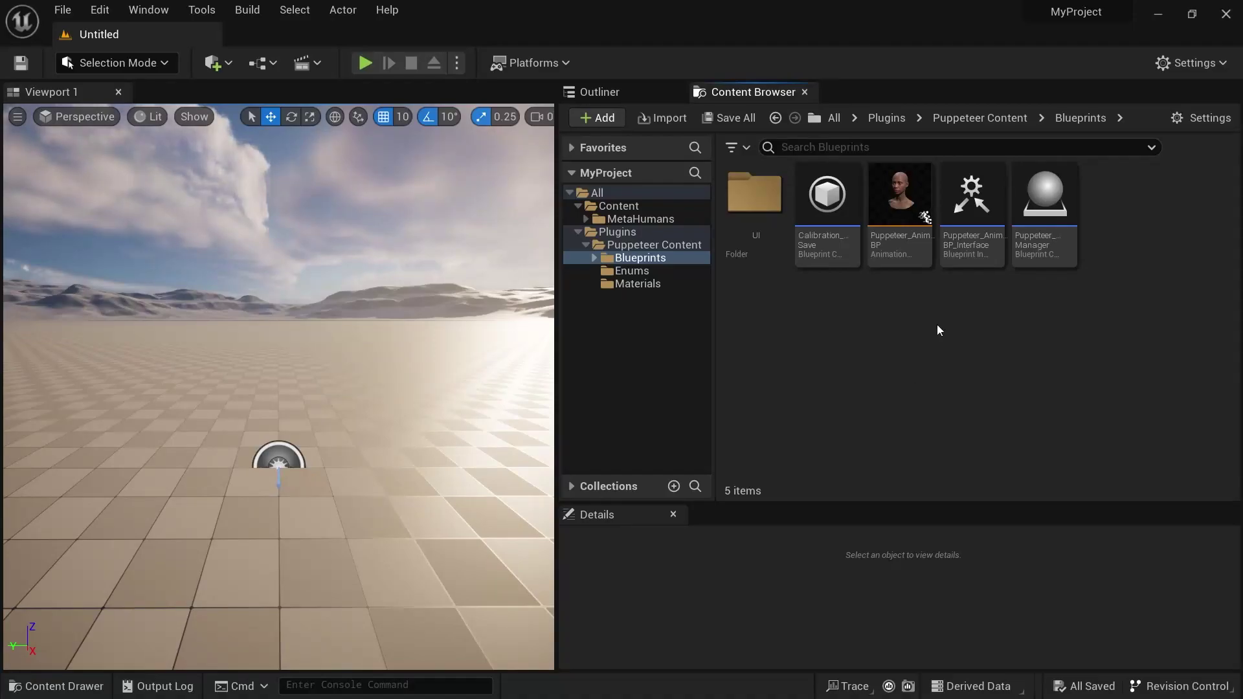
pyautogui.click(1022, 245)
pyautogui.click(1100, 349)
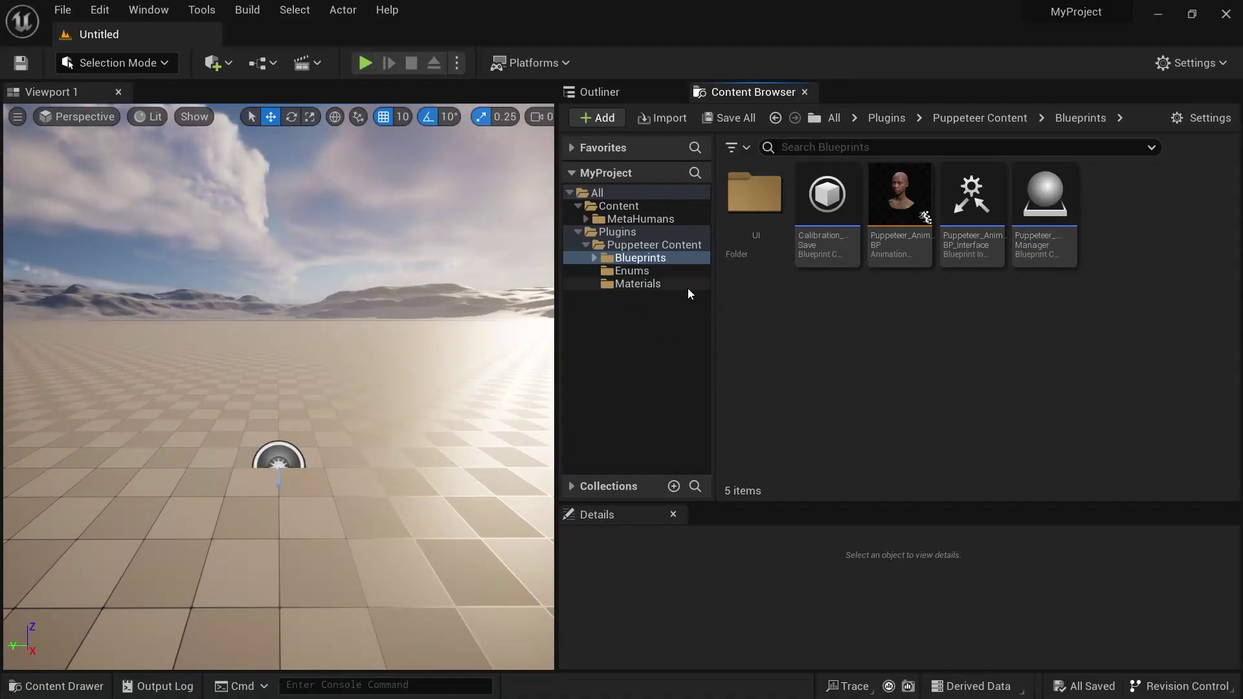
pyautogui.click(615, 206)
# Open DemoLevel, frame the view on BP_Ada, and check the point light above it.
pyautogui.doubleClick(799, 234)
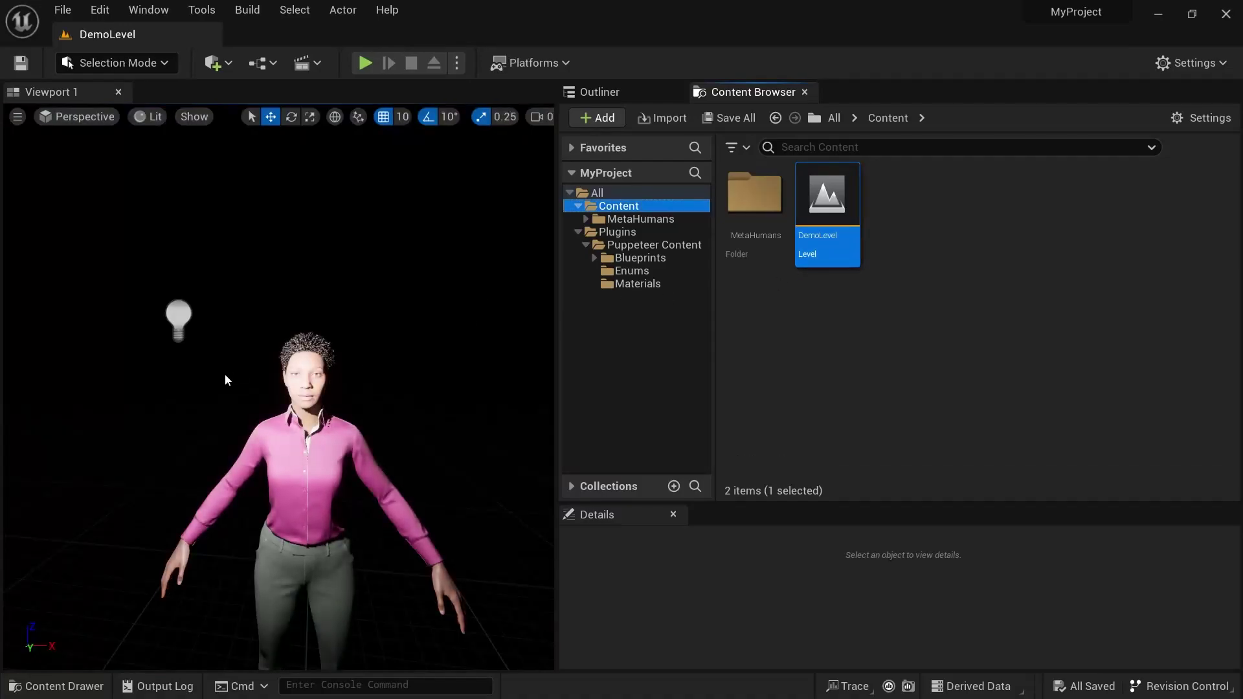
pyautogui.click(304, 453)
pyautogui.press('f')
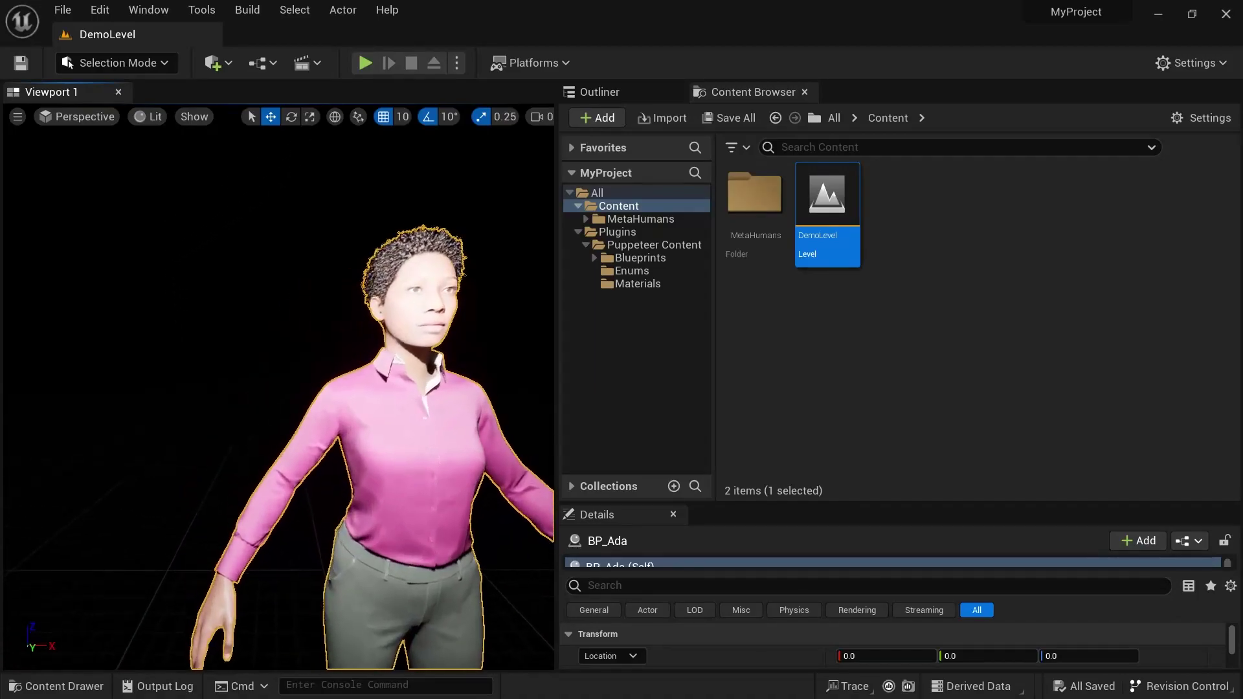
pyautogui.scroll(-5, 279, 388)
pyautogui.click(203, 272)
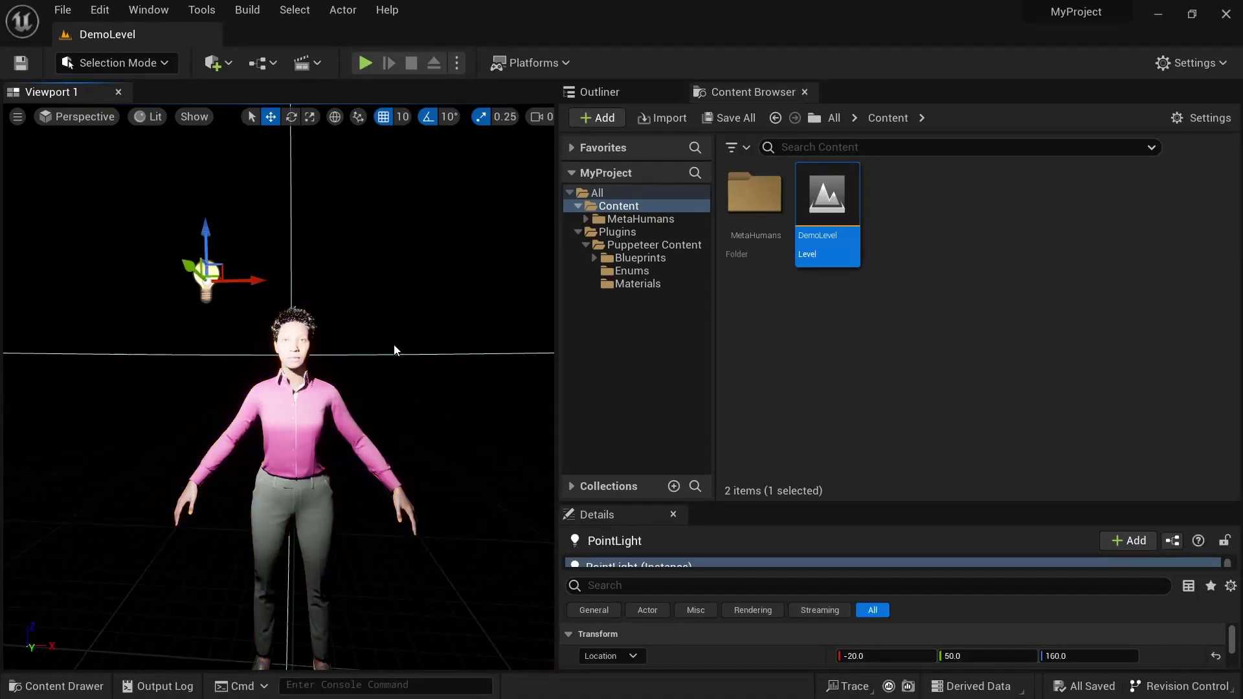
pyautogui.click(402, 319)
pyautogui.scroll(10, 402, 319)
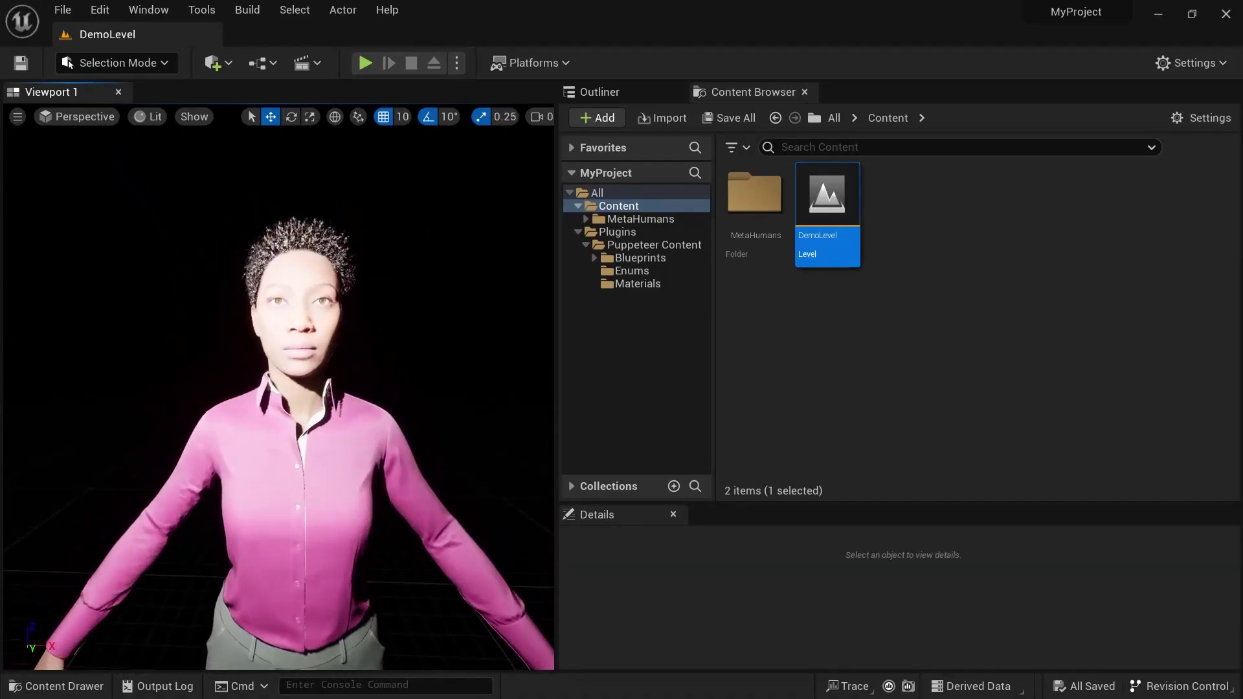
pyautogui.scroll(-3, 408, 295)
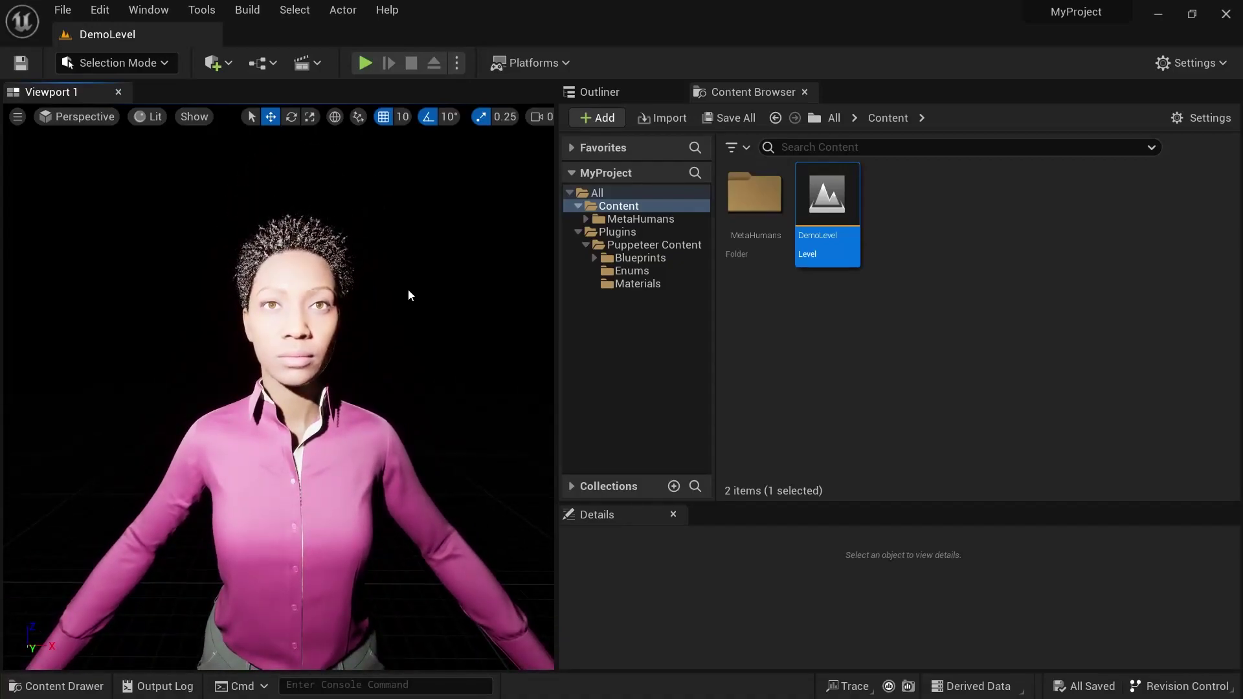
# Review BP_Ada and PointLight in the Outliner, then reopen Puppeteer Content > Blueprints.
pyautogui.click(627, 84)
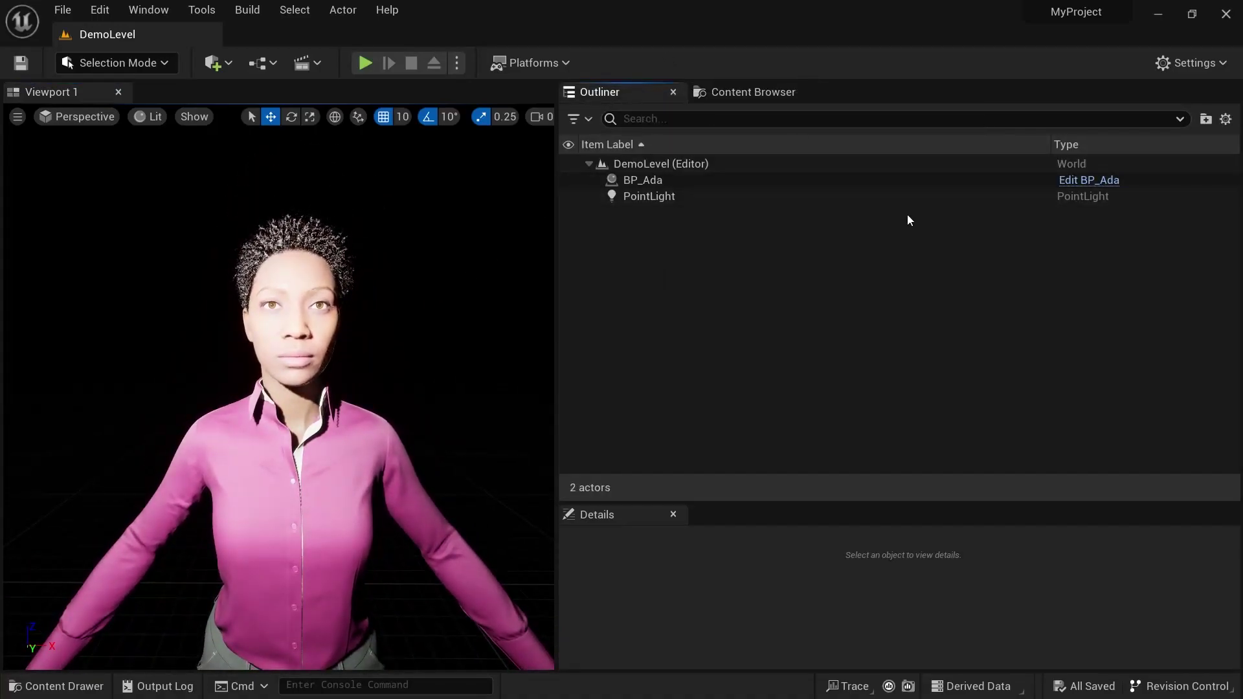
pyautogui.click(655, 182)
pyautogui.click(660, 196)
pyautogui.click(668, 223)
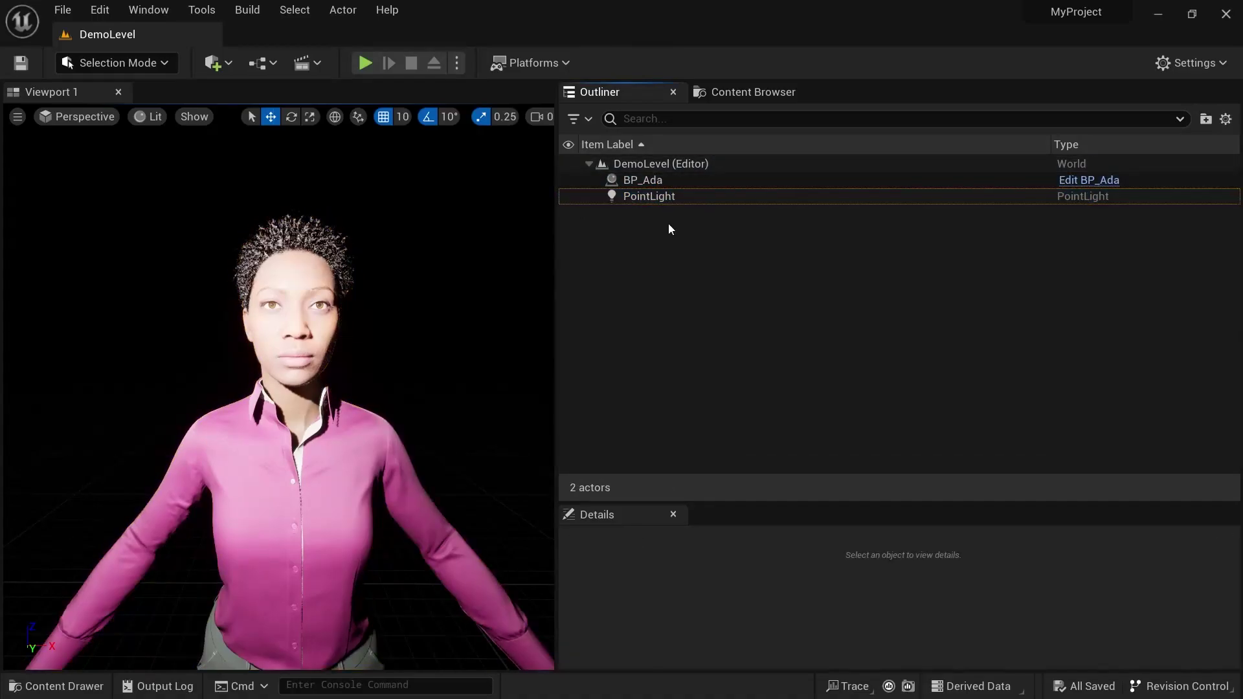
pyautogui.click(738, 93)
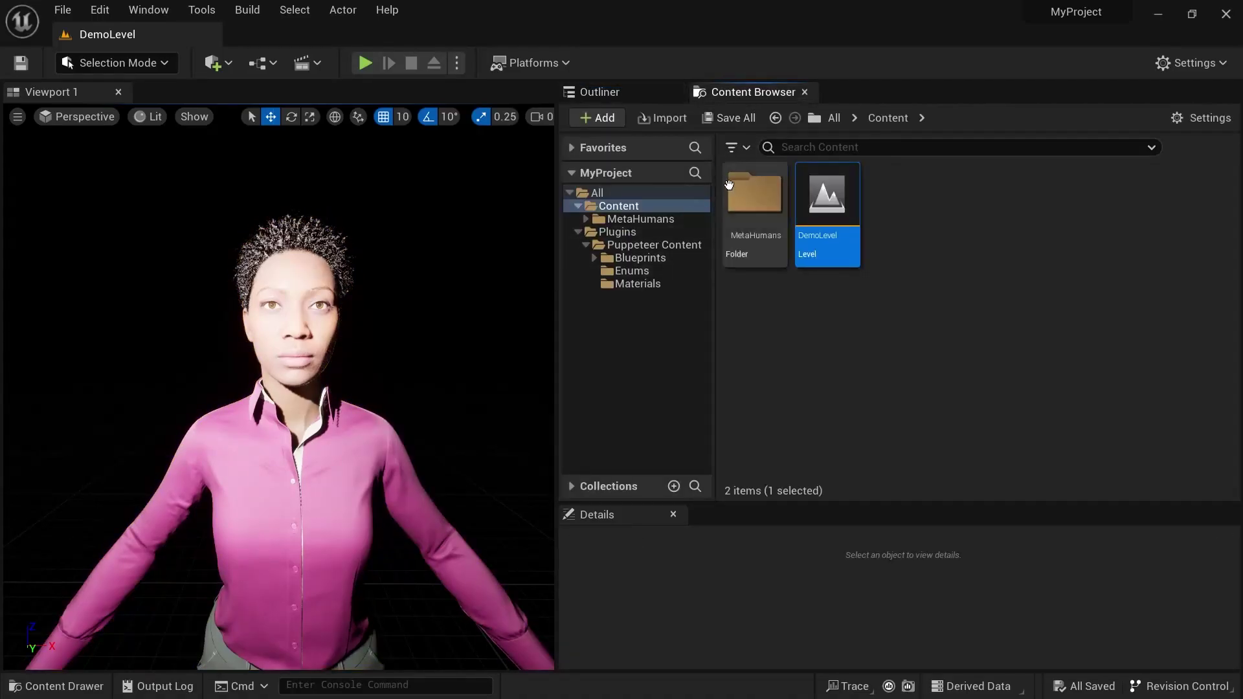
pyautogui.click(655, 258)
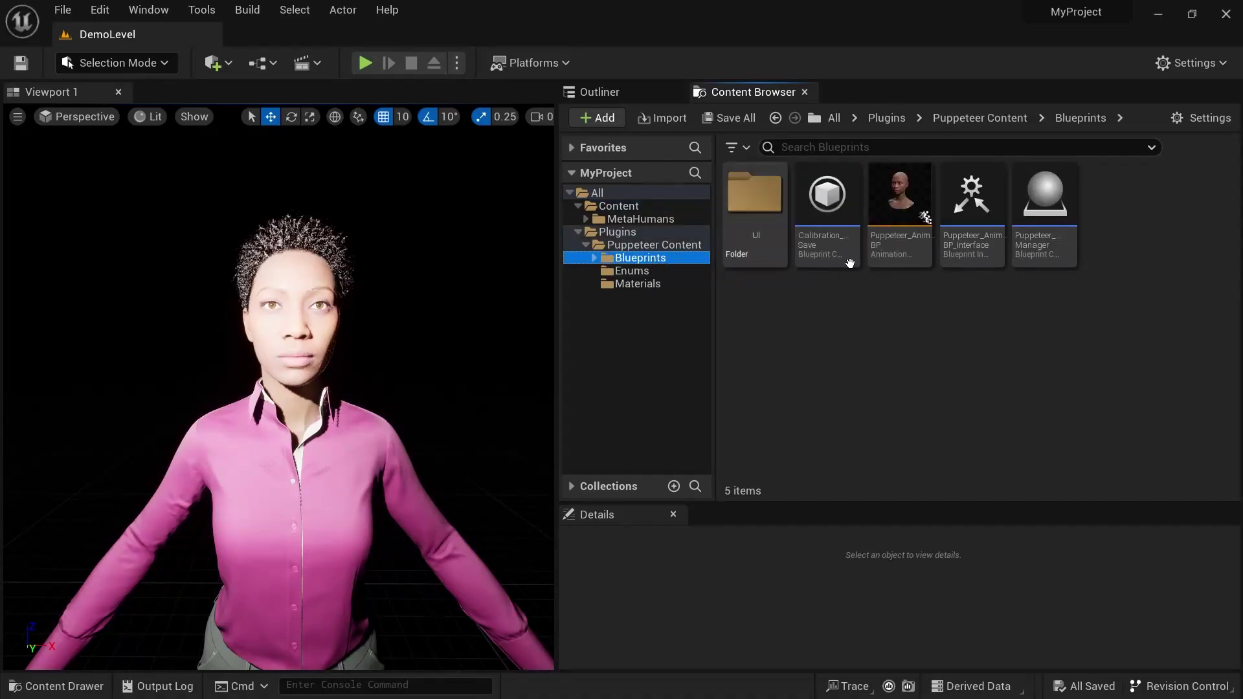
# Drag Puppeteer_Manager into the level and reset its location to 0, 0, 0.
pyautogui.click(1044, 214)
pyautogui.moveTo(914, 262); pyautogui.dragTo(512, 257)
pyautogui.click(1215, 656)
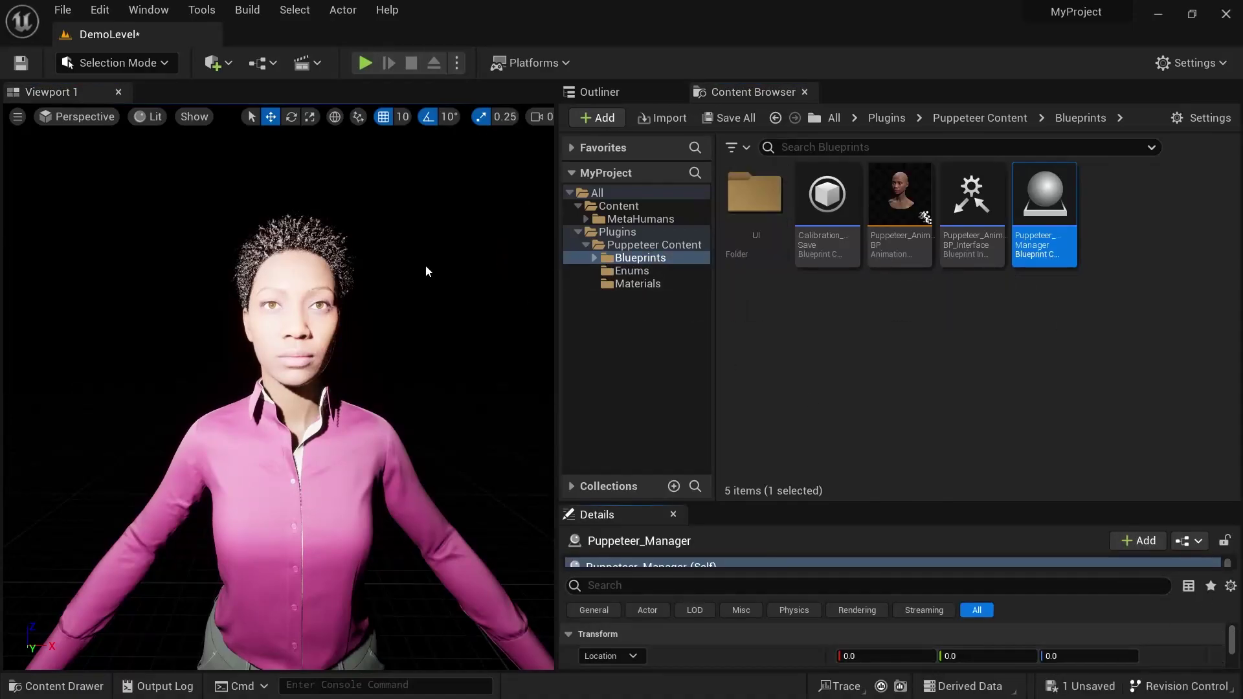
# Reframe the view on BP_Ada's face and reselect Puppeteer_Manager in the Outliner.
pyautogui.click(648, 91)
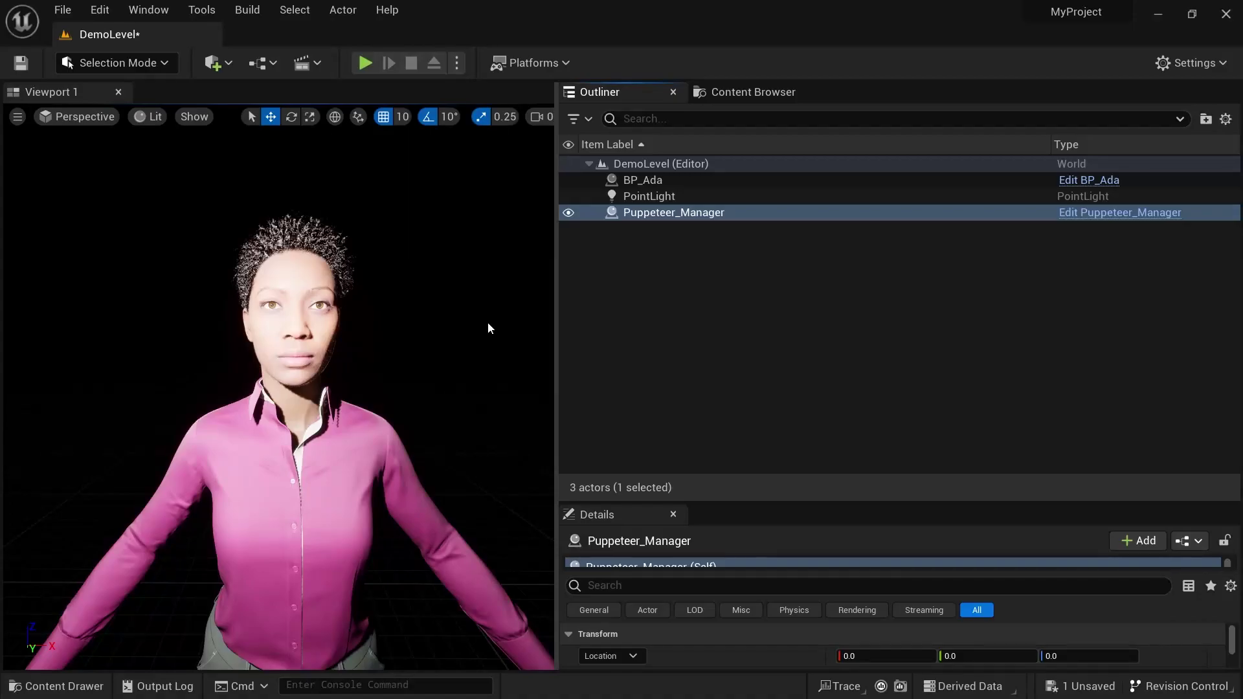
pyautogui.scroll(-5, 484, 290)
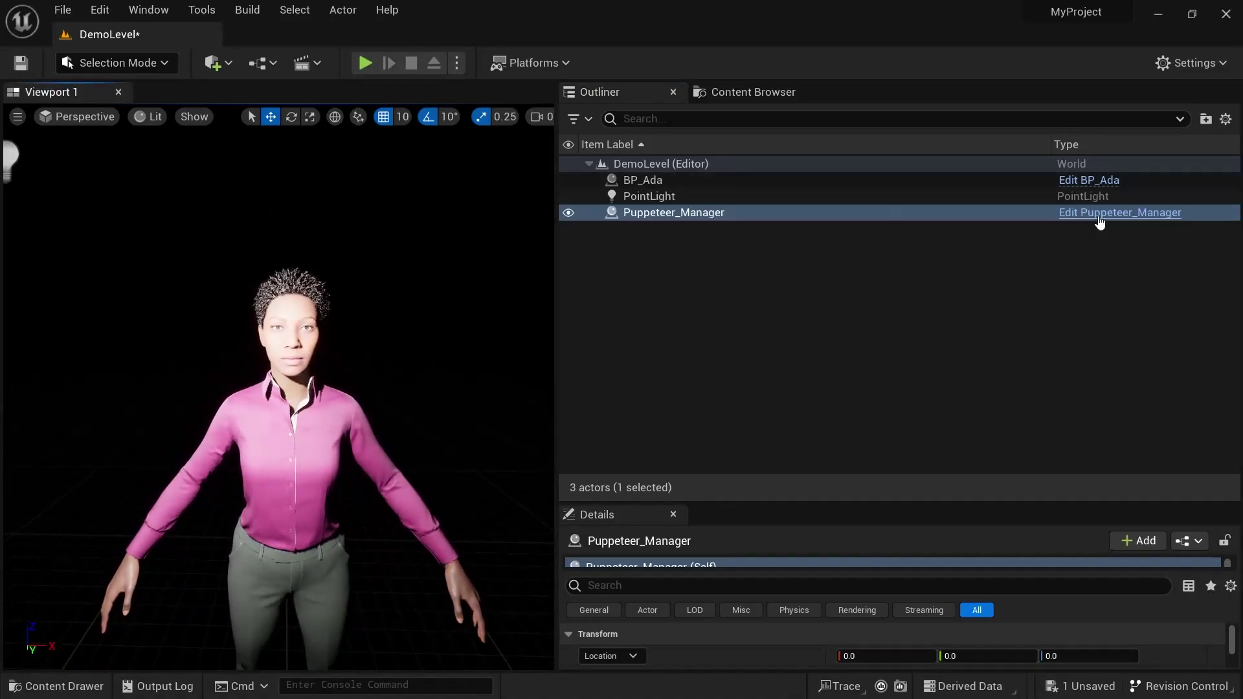
pyautogui.moveTo(292, 388); pyautogui.dragTo(601, 289)
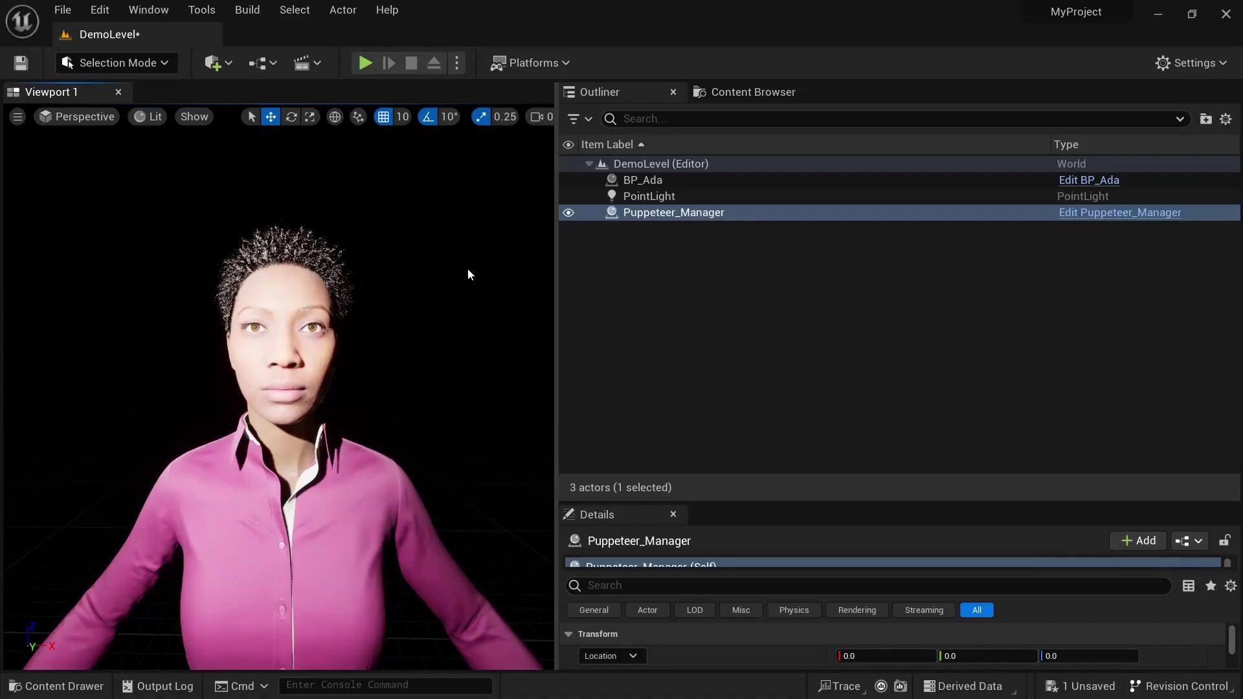
pyautogui.moveTo(465, 234)
pyautogui.mouseDown()
pyautogui.moveTo(464, 272)
pyautogui.moveTo(465, 236)
pyautogui.mouseUp()
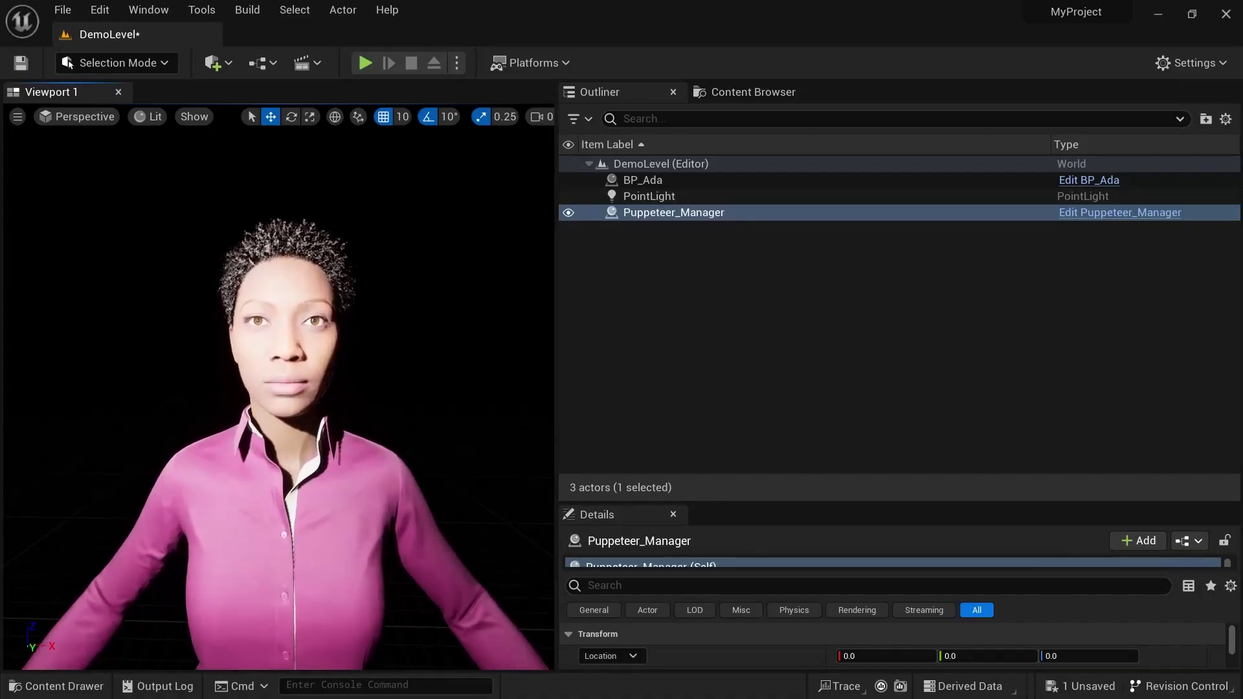
pyautogui.click(799, 292)
pyautogui.click(705, 215)
# Set Puppeteer_Manager's Metahuman Ref to BP_Ada with the eyedropper.
pyautogui.moveTo(734, 499); pyautogui.dragTo(738, 338)
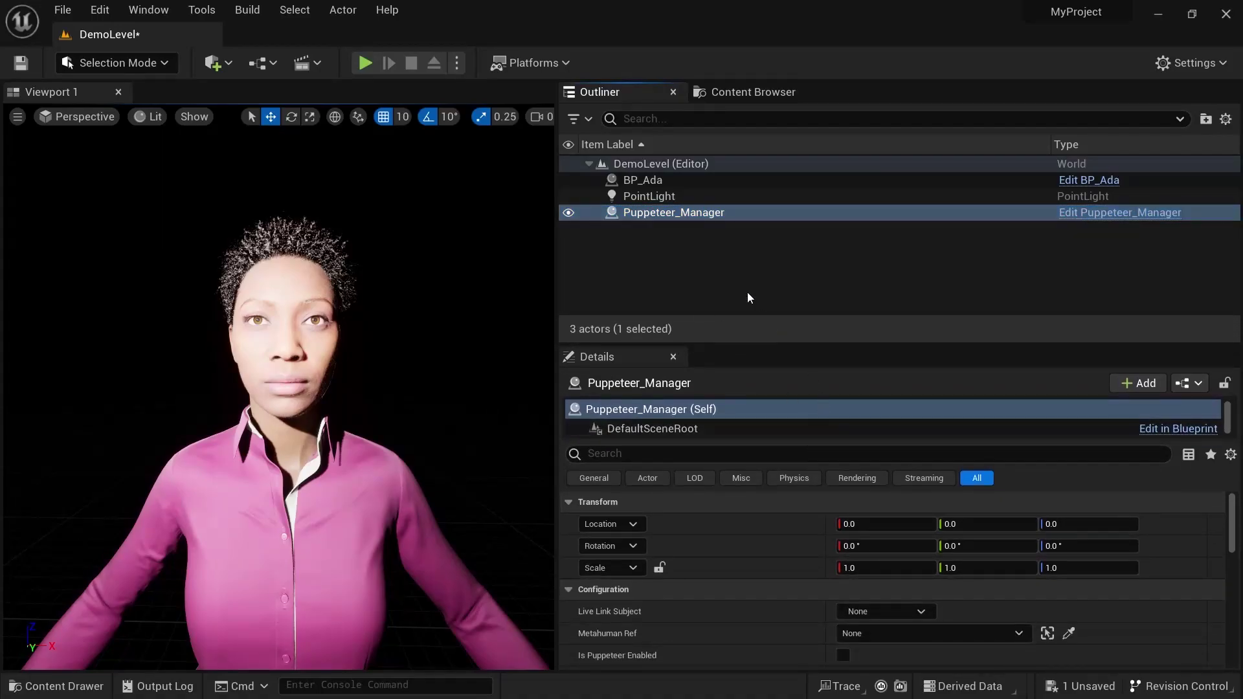
pyautogui.click(450, 257)
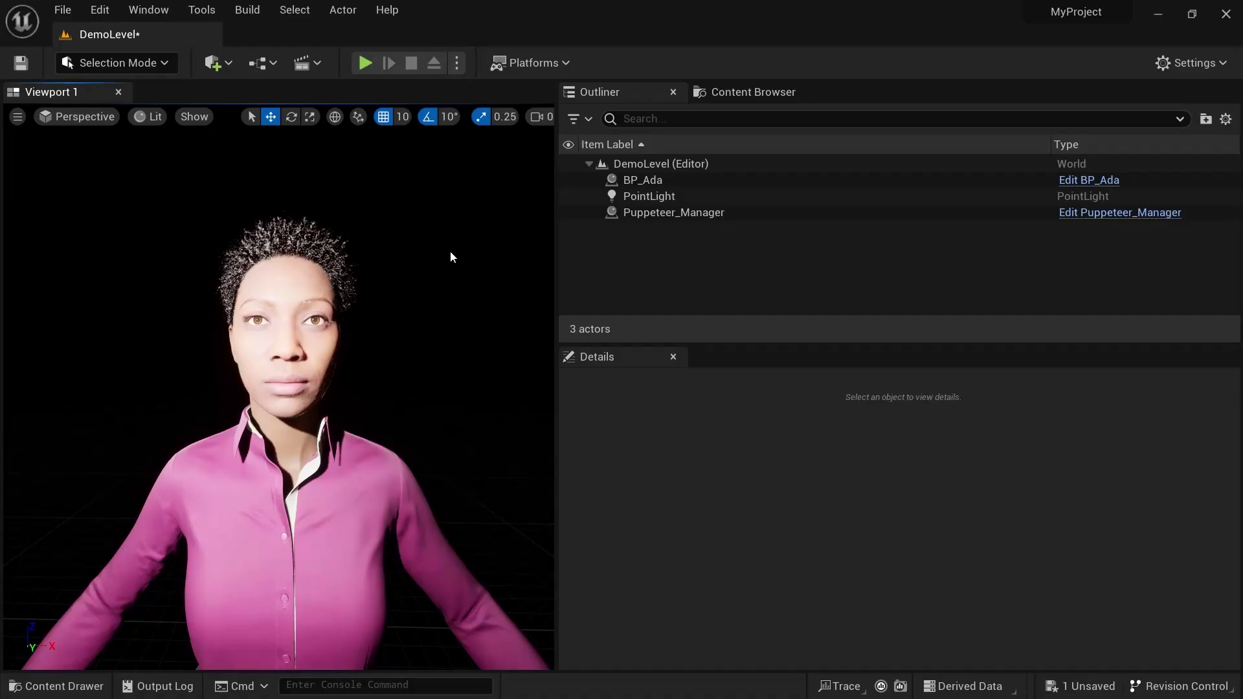
pyautogui.click(634, 213)
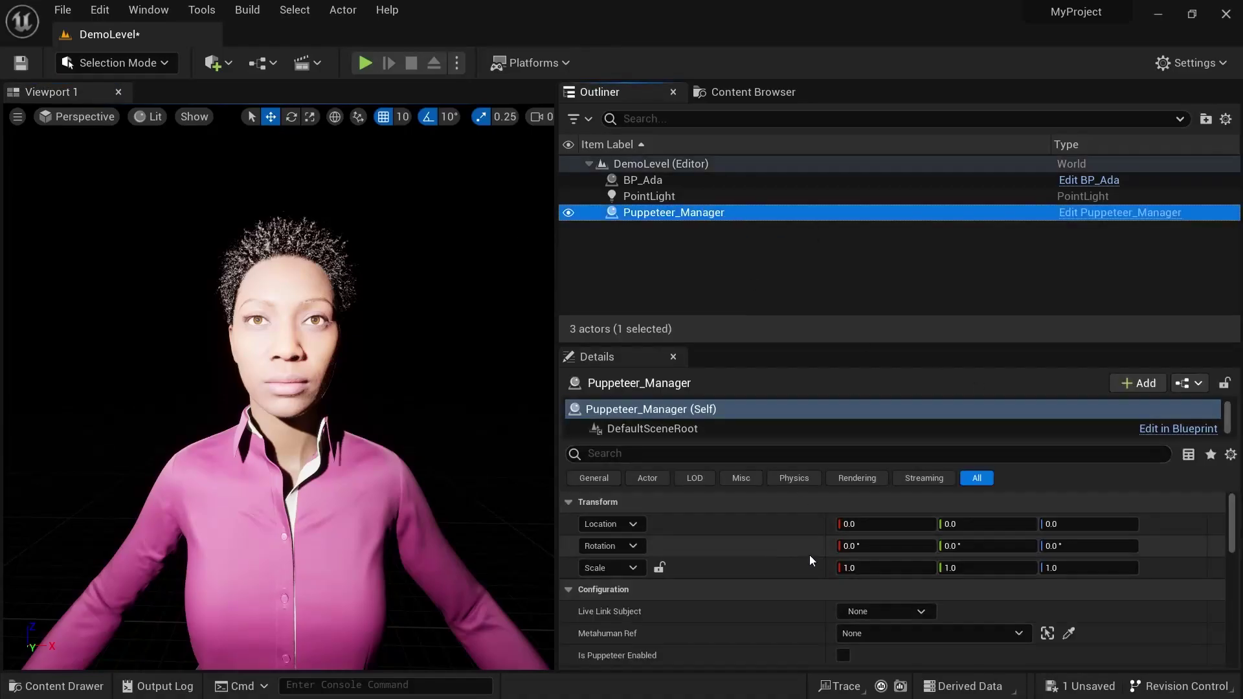
pyautogui.scroll(-1, 813, 554)
pyautogui.scroll(-1, 704, 565)
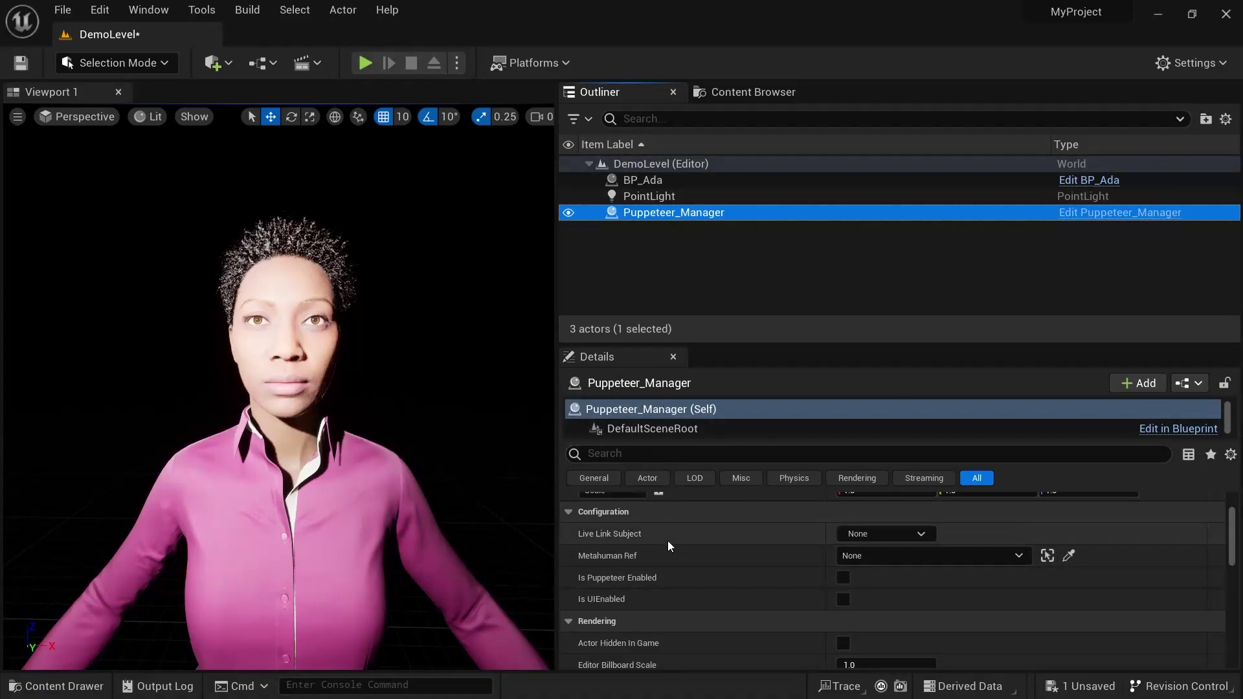
pyautogui.click(1069, 555)
pyautogui.click(353, 451)
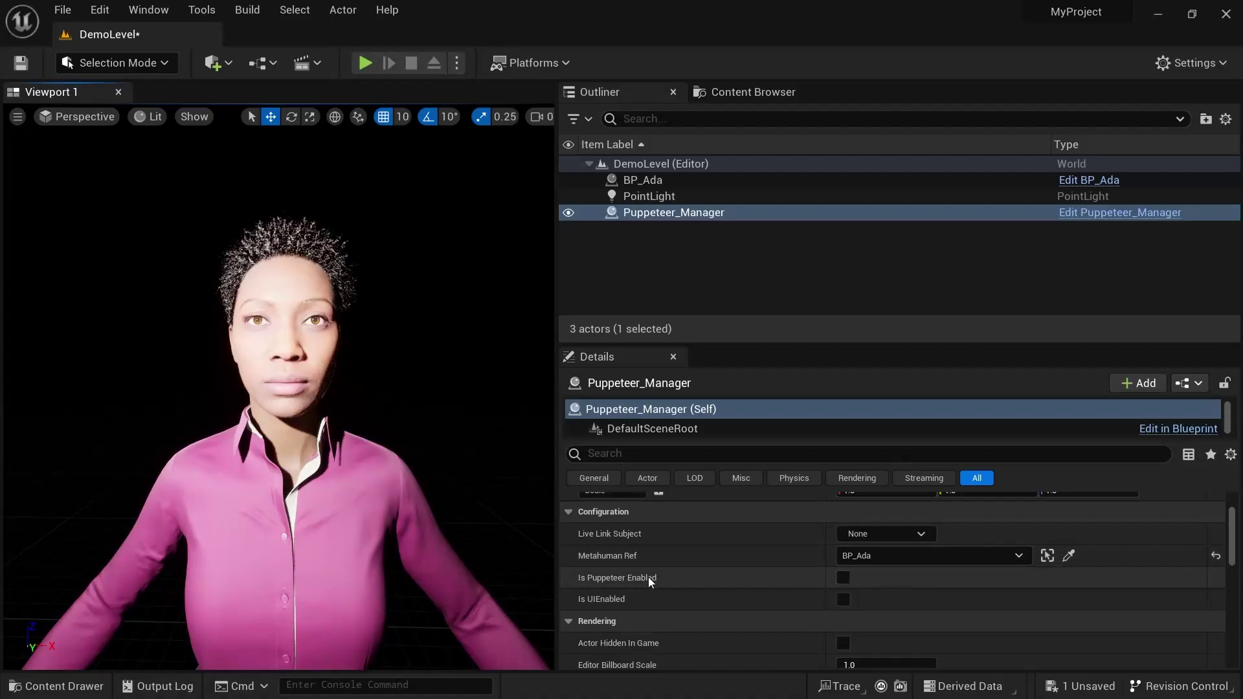
# Tick Is Puppeteer Enabled and Is UIEnabled on Puppeteer_Manager.
pyautogui.click(846, 579)
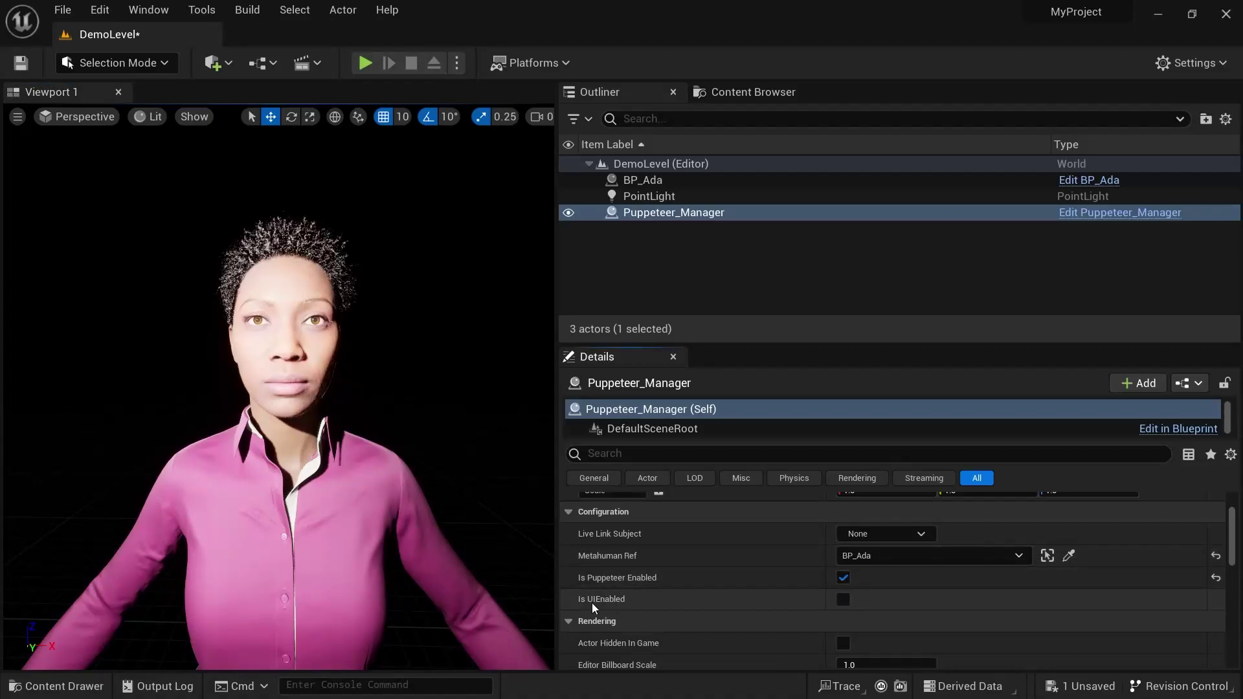
pyautogui.click(842, 601)
pyautogui.scroll(2, 698, 601)
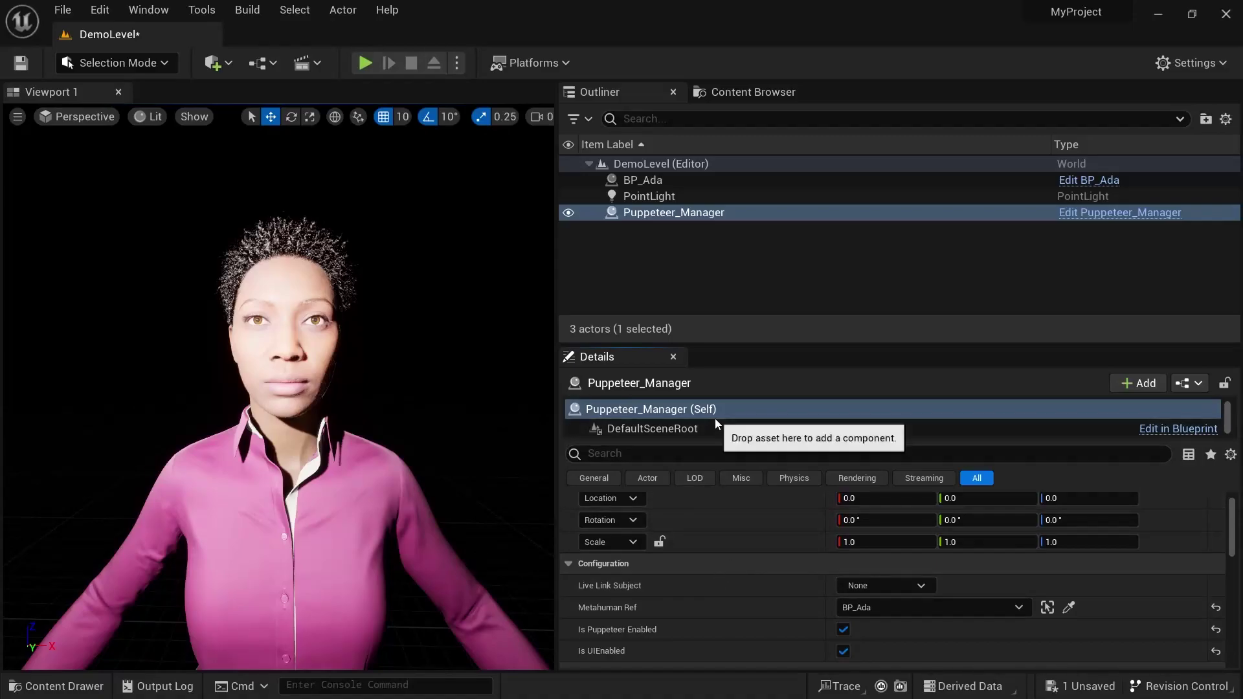
pyautogui.scroll(-1, 718, 427)
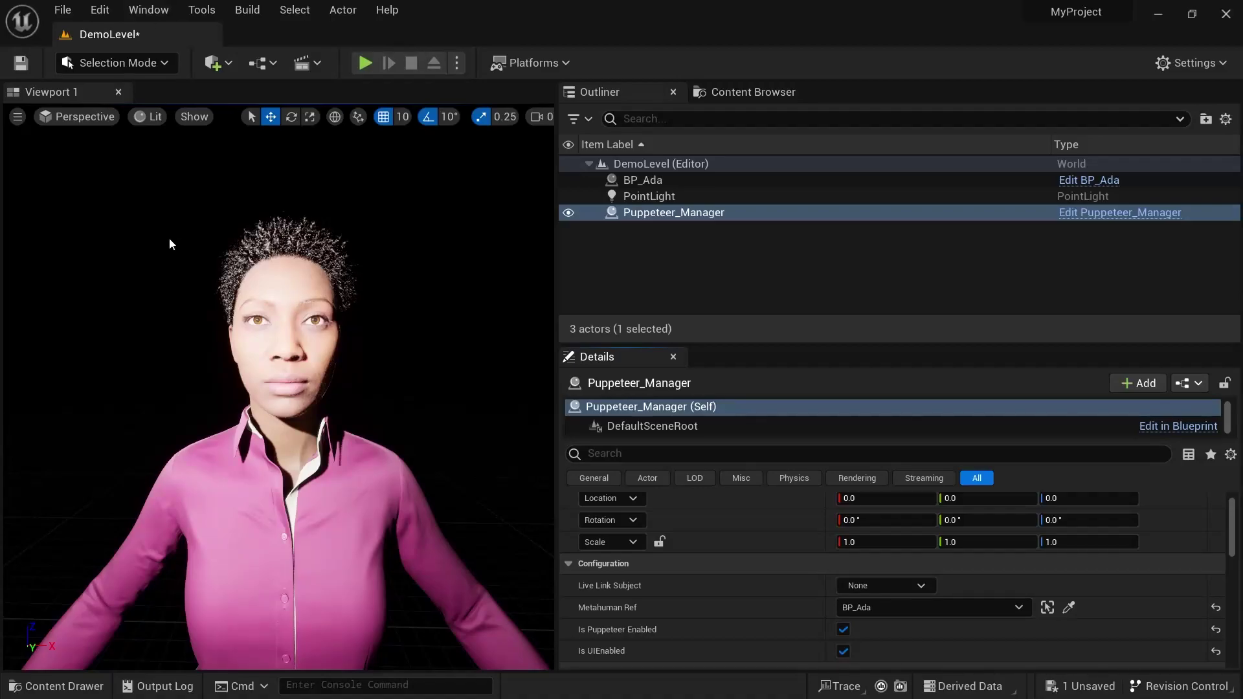
pyautogui.click(149, 10)
pyautogui.moveTo(250, 171)
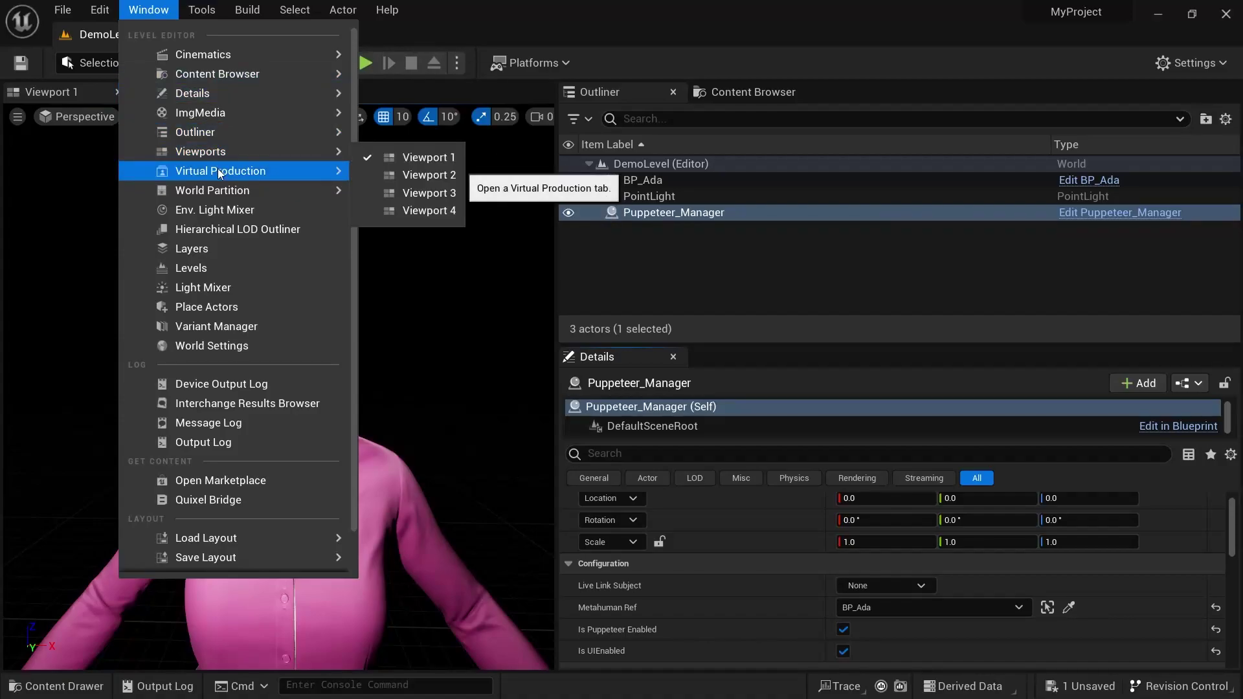
pyautogui.click(408, 171)
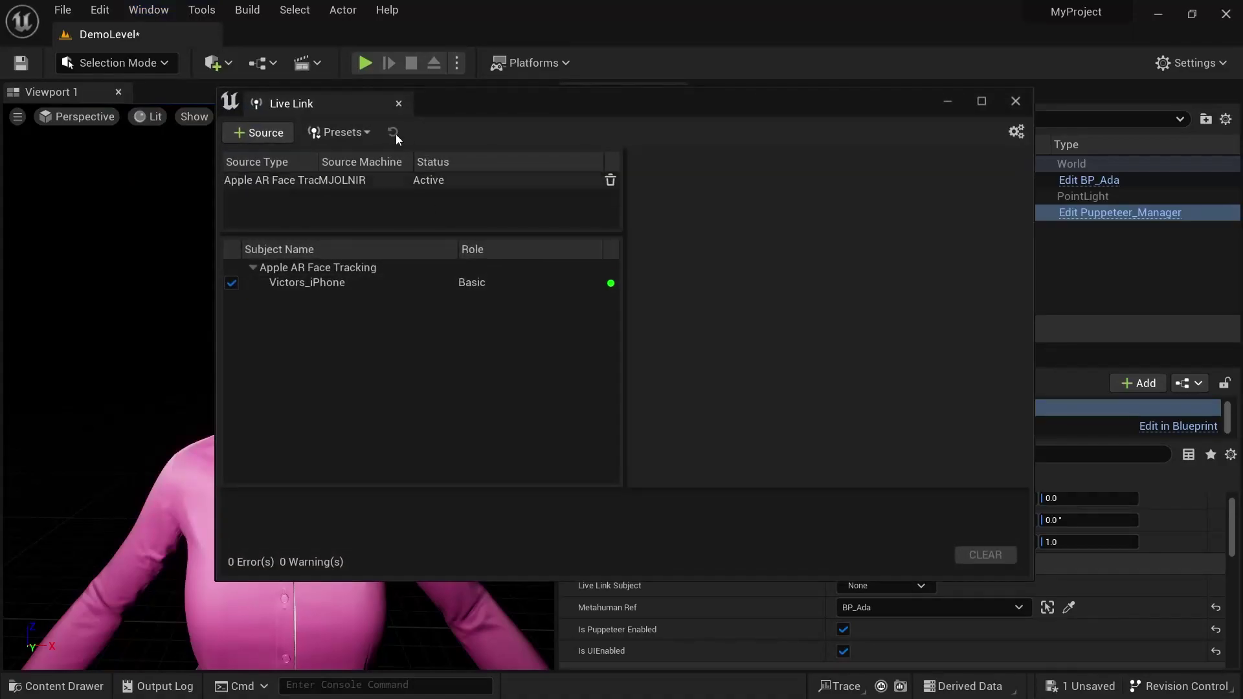
pyautogui.click(269, 281)
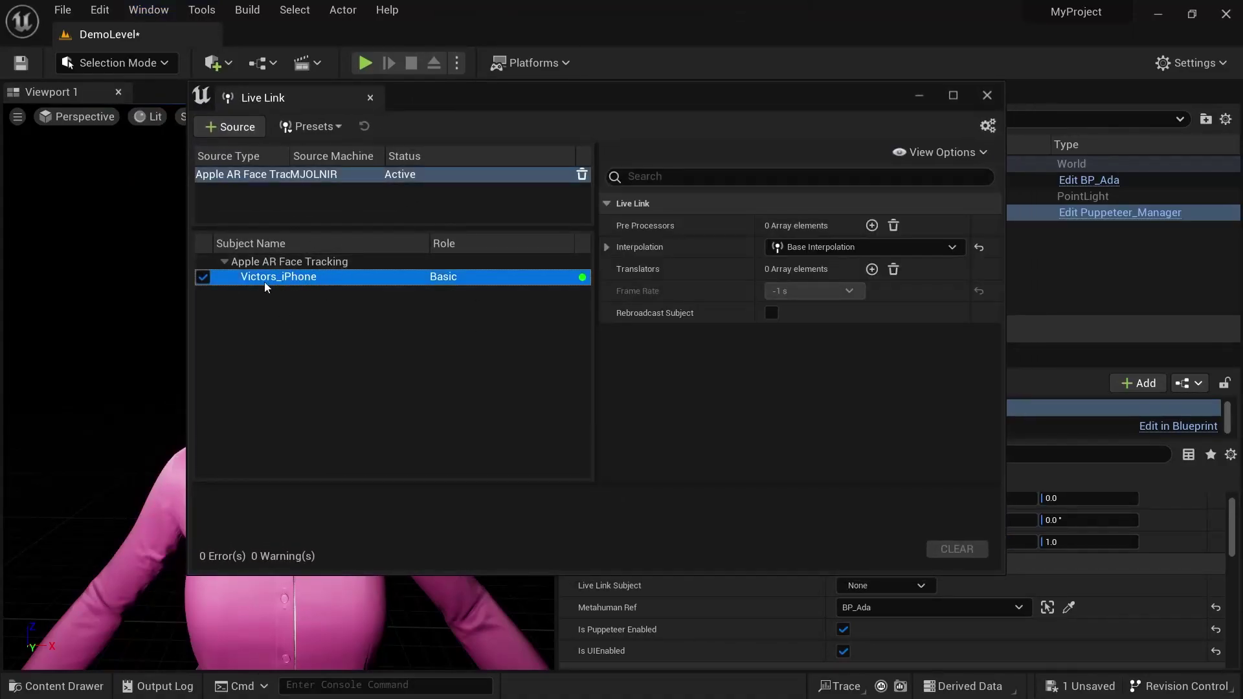
pyautogui.click(290, 301)
pyautogui.click(290, 277)
pyautogui.click(987, 95)
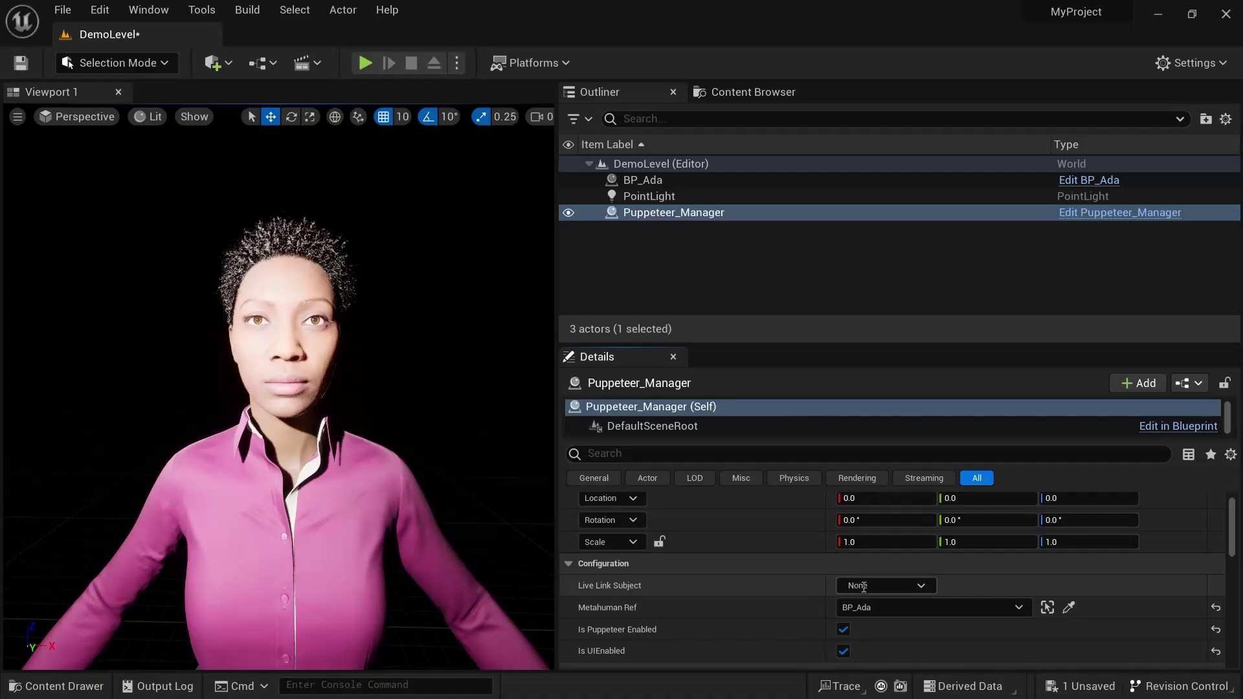
# Change Puppeteer_Manager's Live Link Subject from None to the iPhone face-tracking subject.
pyautogui.click(890, 589)
pyautogui.click(921, 585)
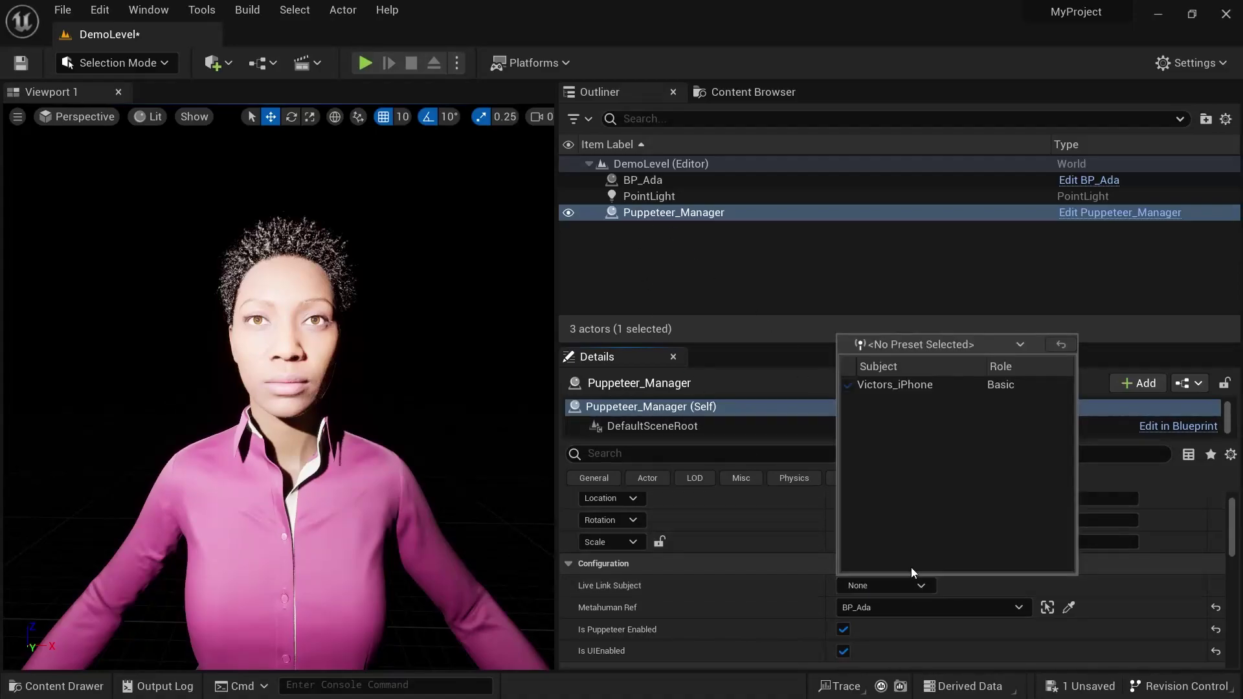
pyautogui.click(905, 384)
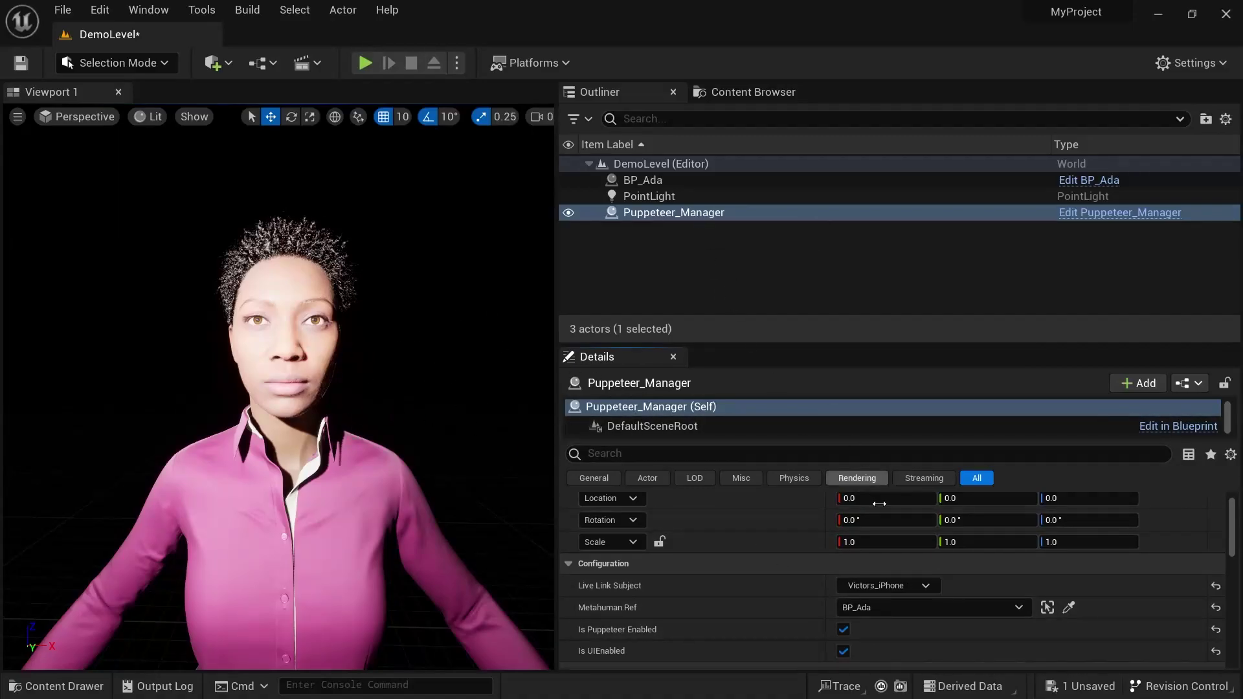
pyautogui.scroll(-1, 754, 619)
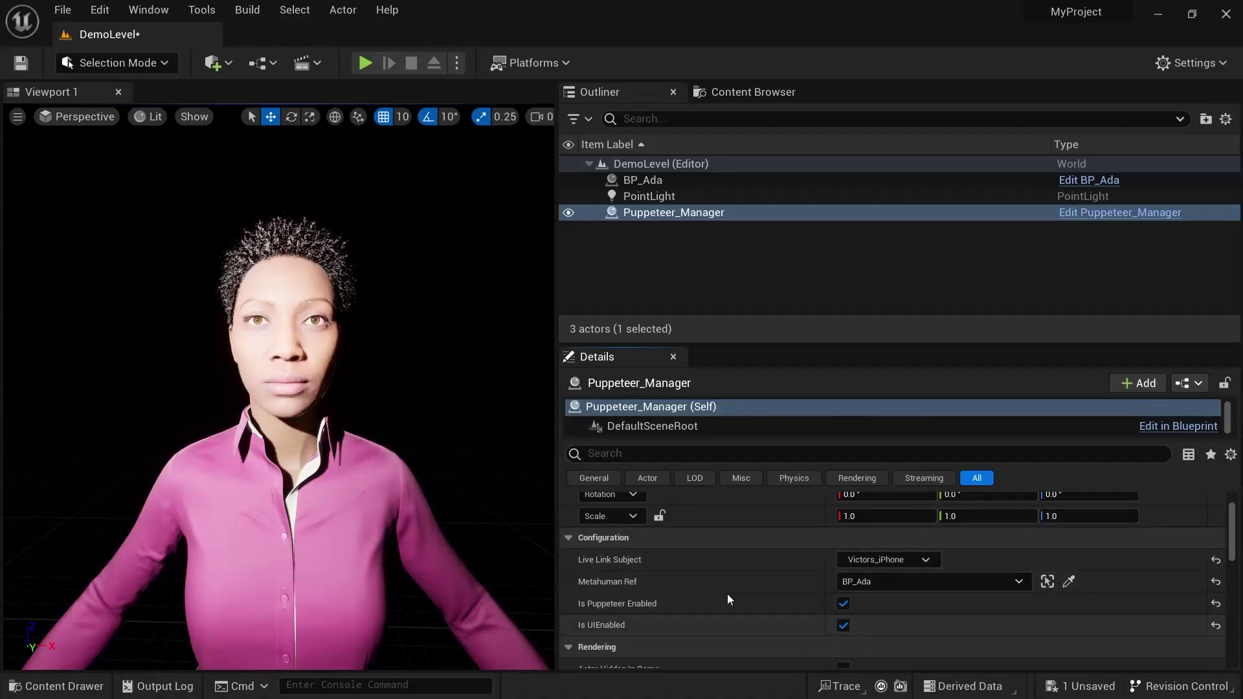
# Select BP_Ada and its Face component in the Details panel.
pyautogui.click(444, 519)
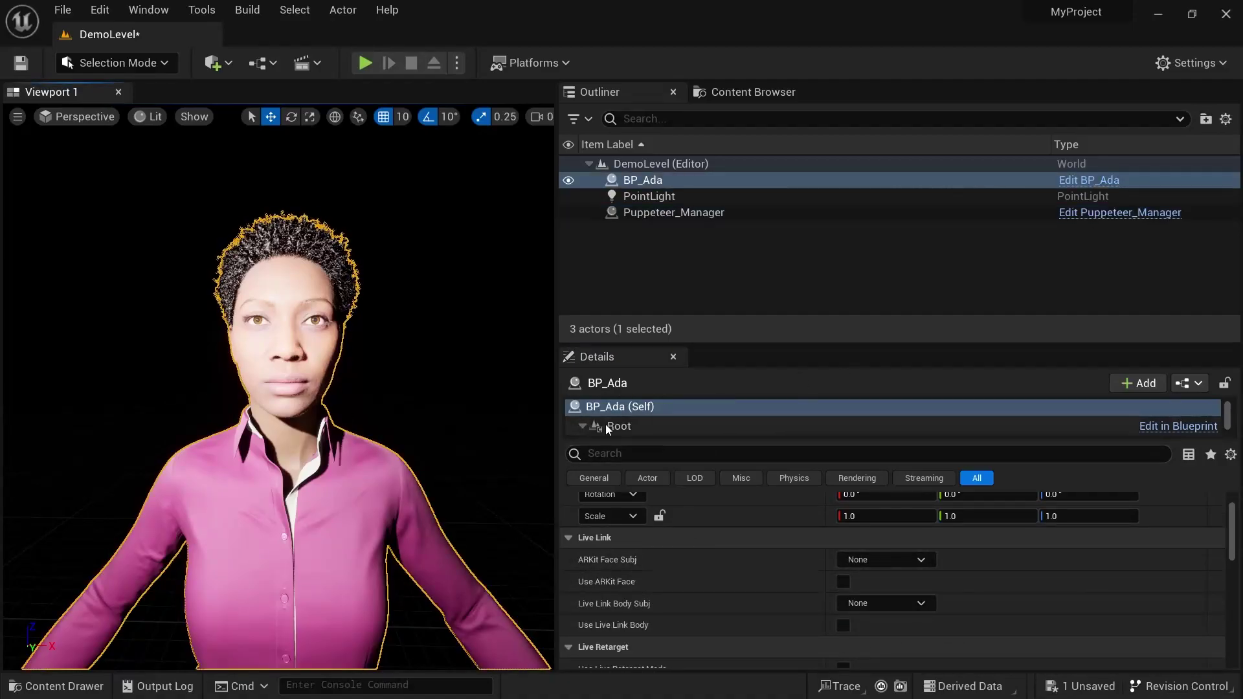
pyautogui.moveTo(780, 344); pyautogui.dragTo(782, 224)
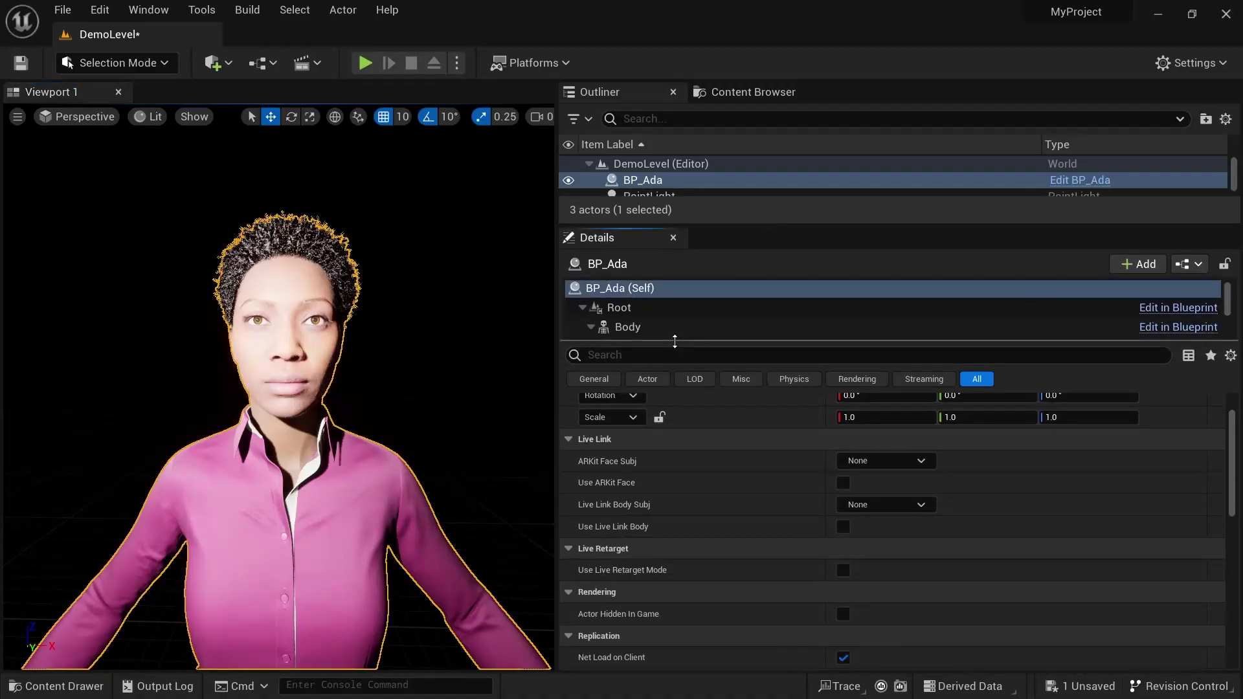
pyautogui.moveTo(674, 342); pyautogui.dragTo(670, 410)
pyautogui.click(668, 350)
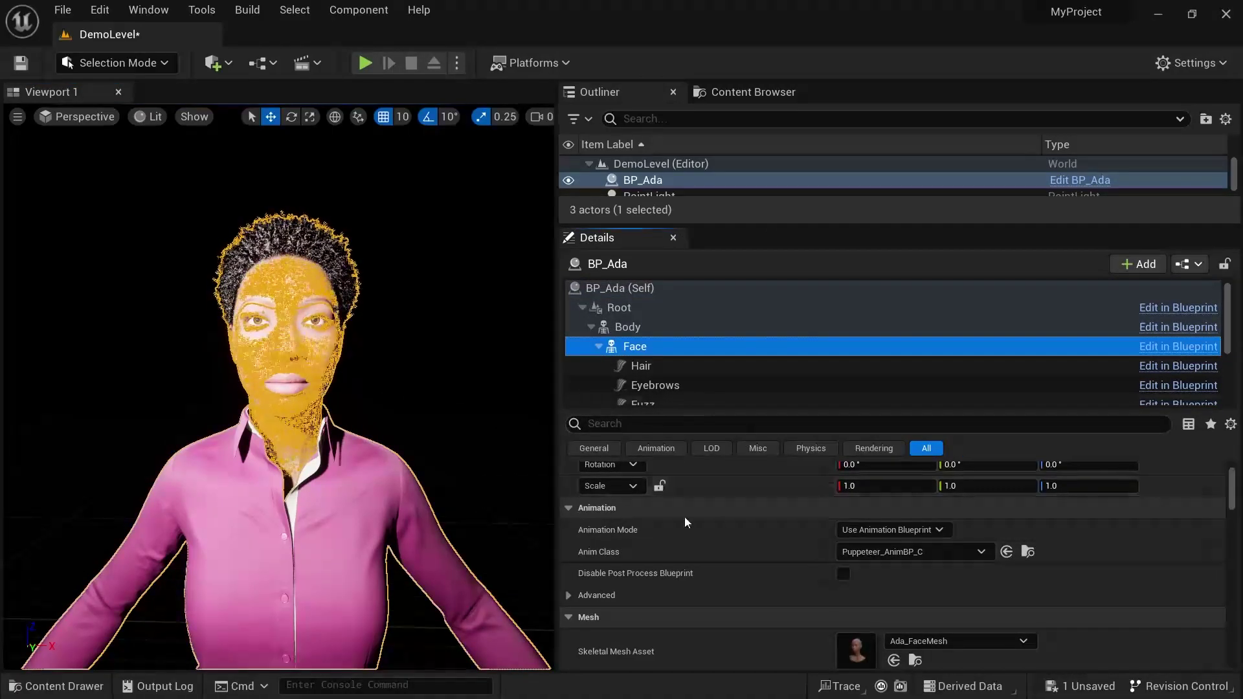
# Set the Face's Anim Class to Puppeteer_AnimBP, replacing an initial Face_AnimBP pick.
pyautogui.click(936, 550)
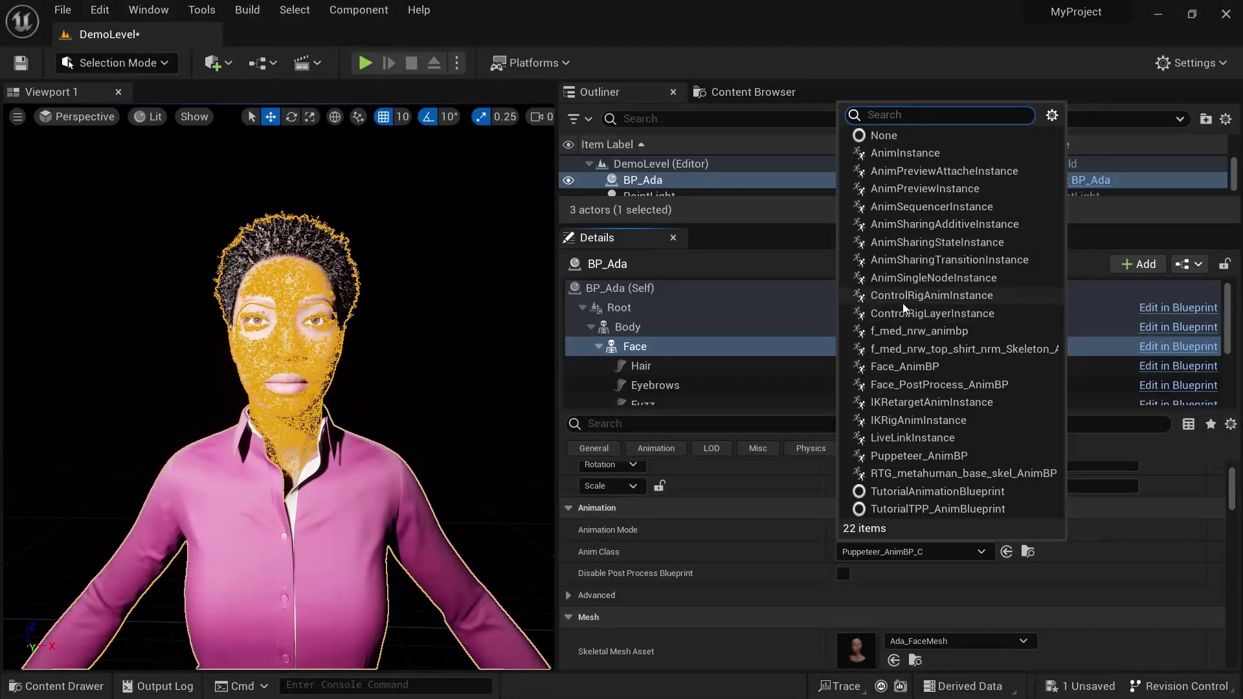
pyautogui.write('face')
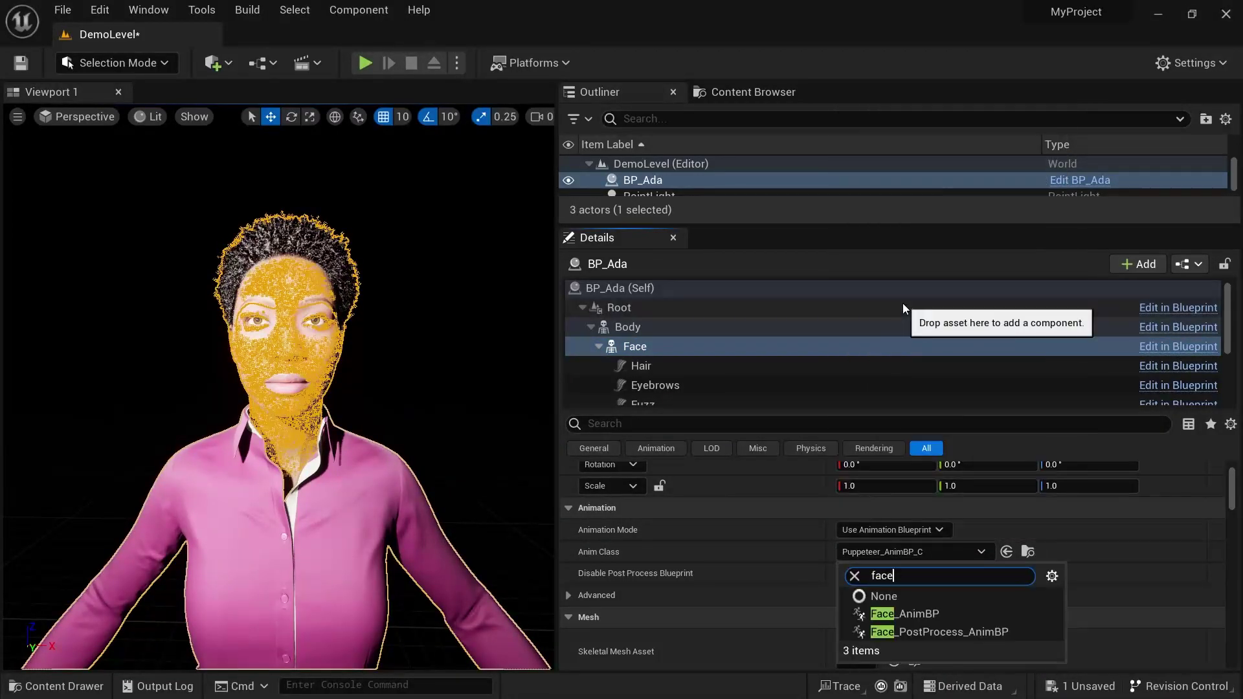
pyautogui.click(922, 612)
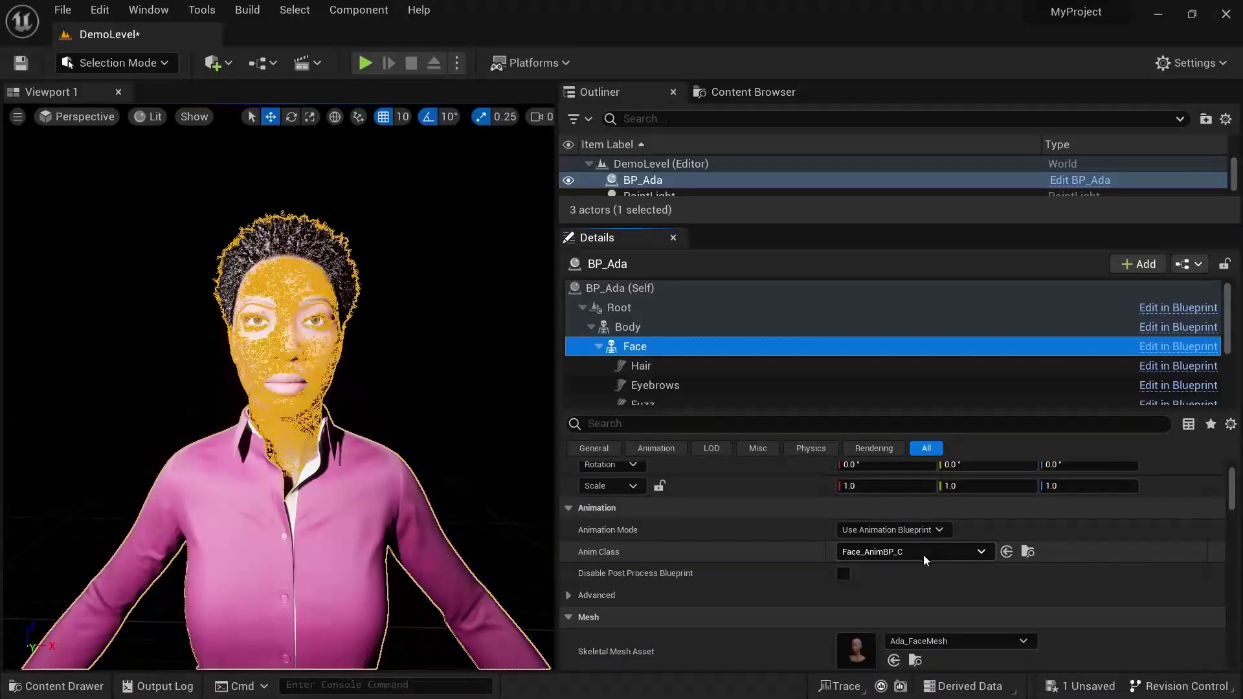
pyautogui.click(923, 554)
pyautogui.write('pupp')
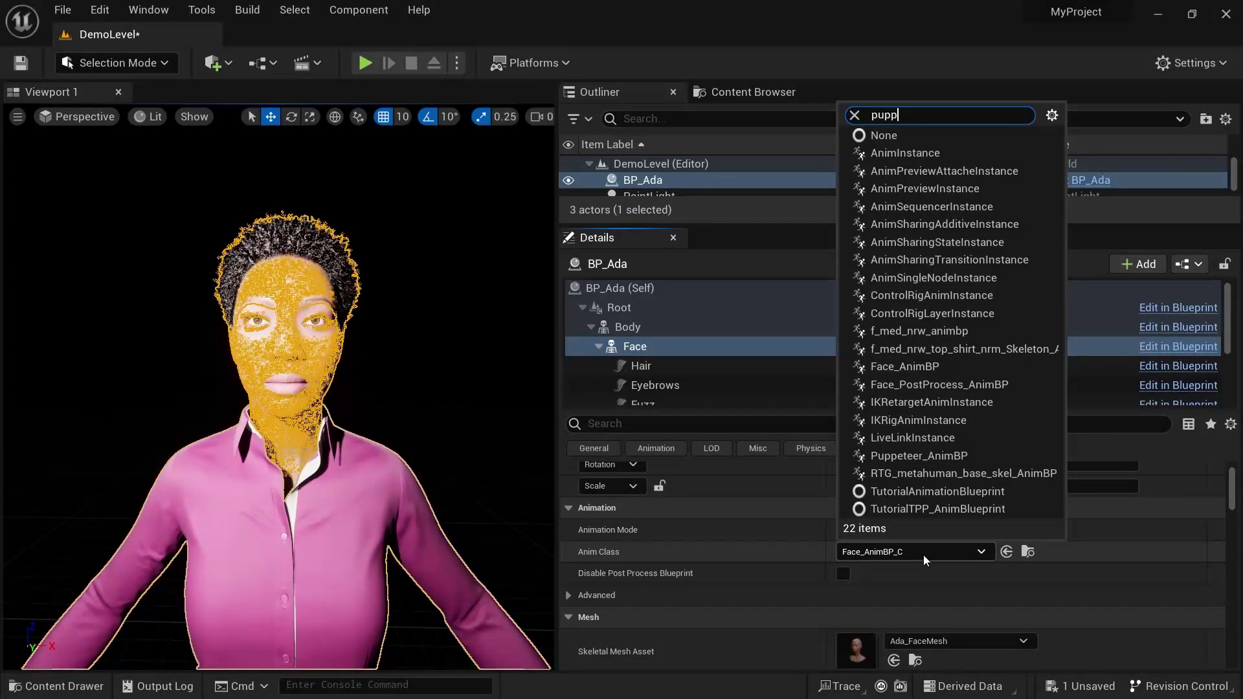
pyautogui.write('ete')
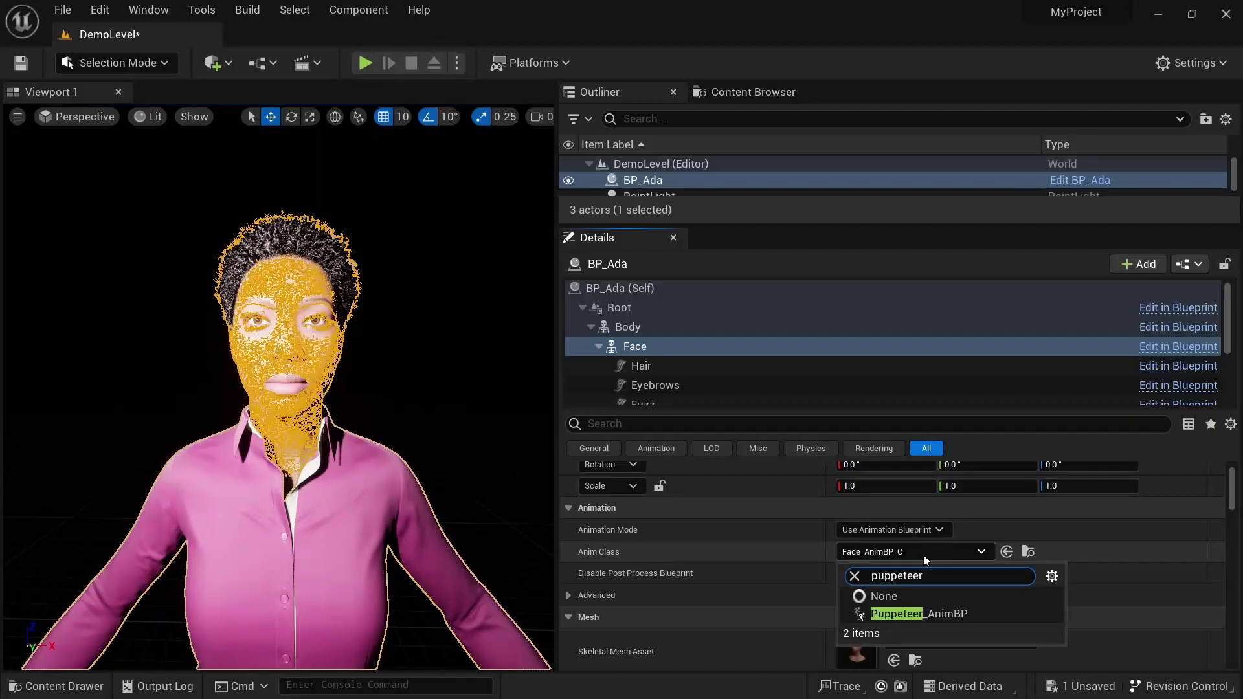
pyautogui.click(917, 613)
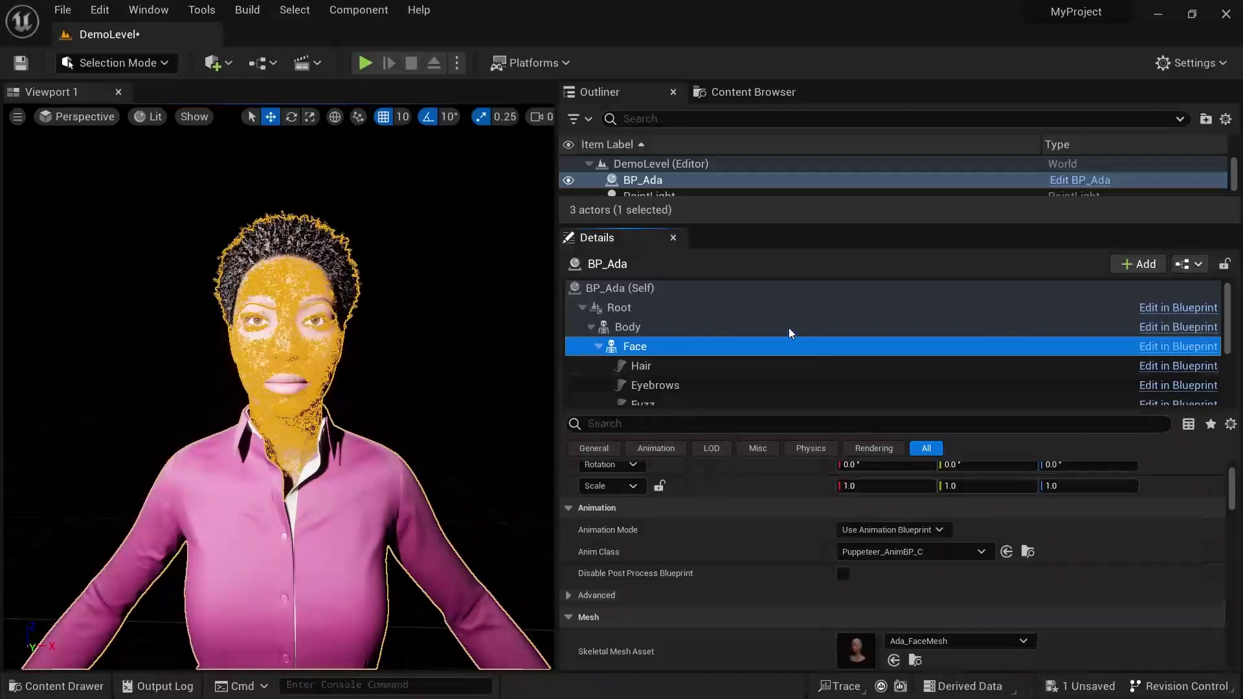
# Enlarge the actor list and review PointLight and BP_Ada, then clear the selection.
pyautogui.moveTo(784, 228); pyautogui.dragTo(781, 273)
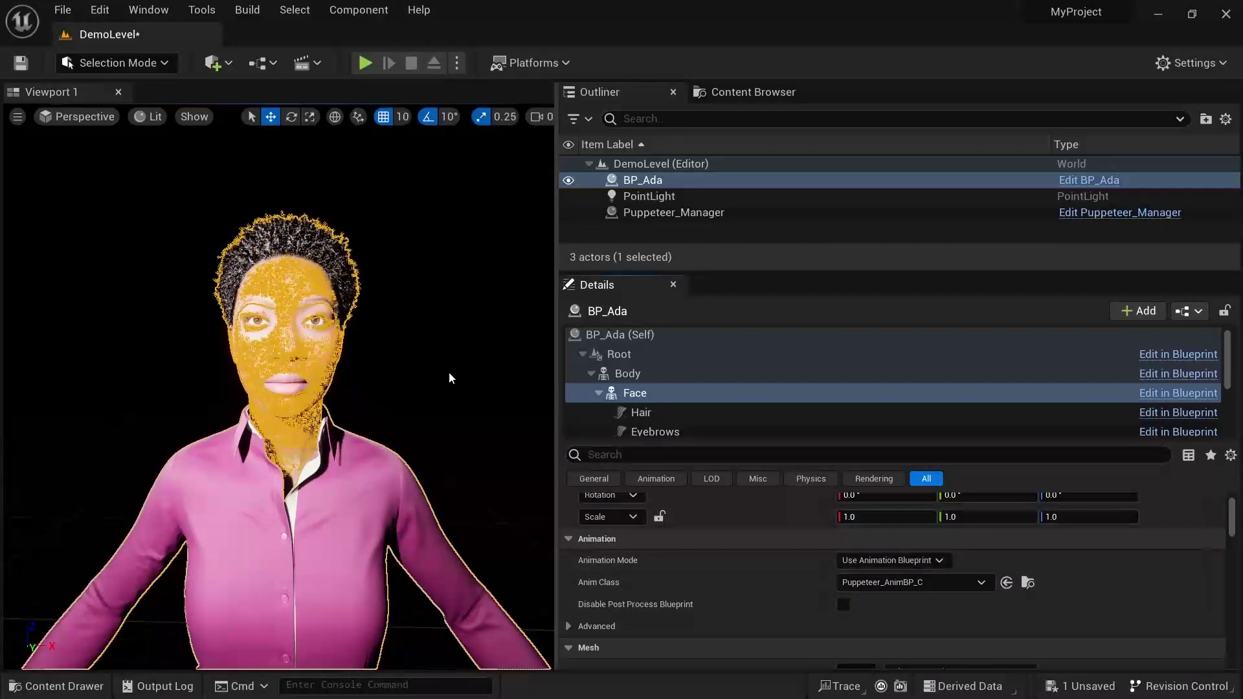
pyautogui.click(395, 352)
pyautogui.click(683, 196)
pyautogui.click(682, 183)
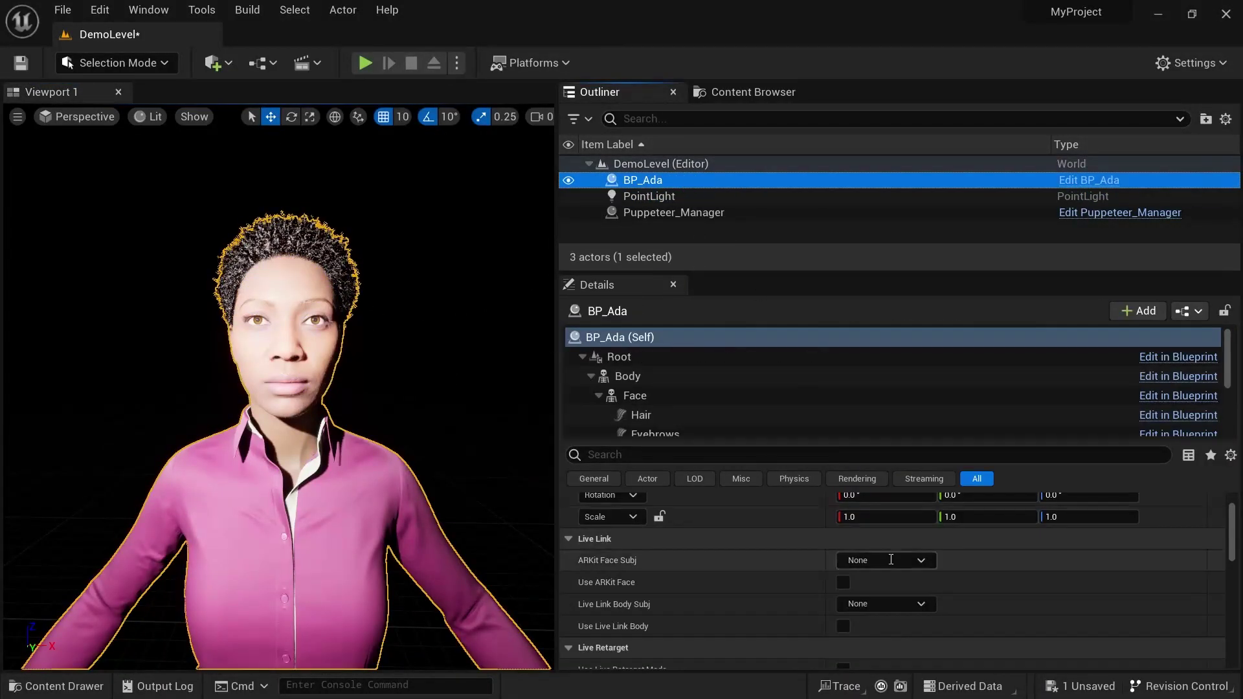
pyautogui.click(363, 320)
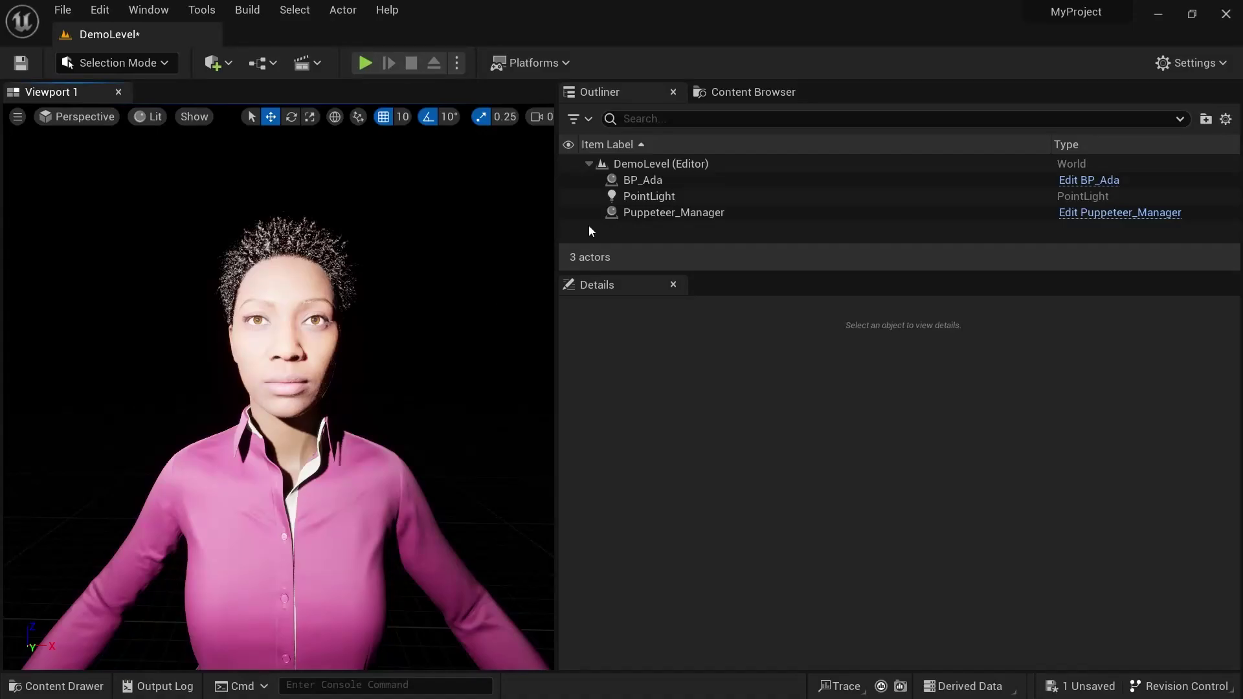
# Play DemoLevel in-editor, widen the game viewport, and free the mouse with Shift+F1.
pyautogui.click(365, 63)
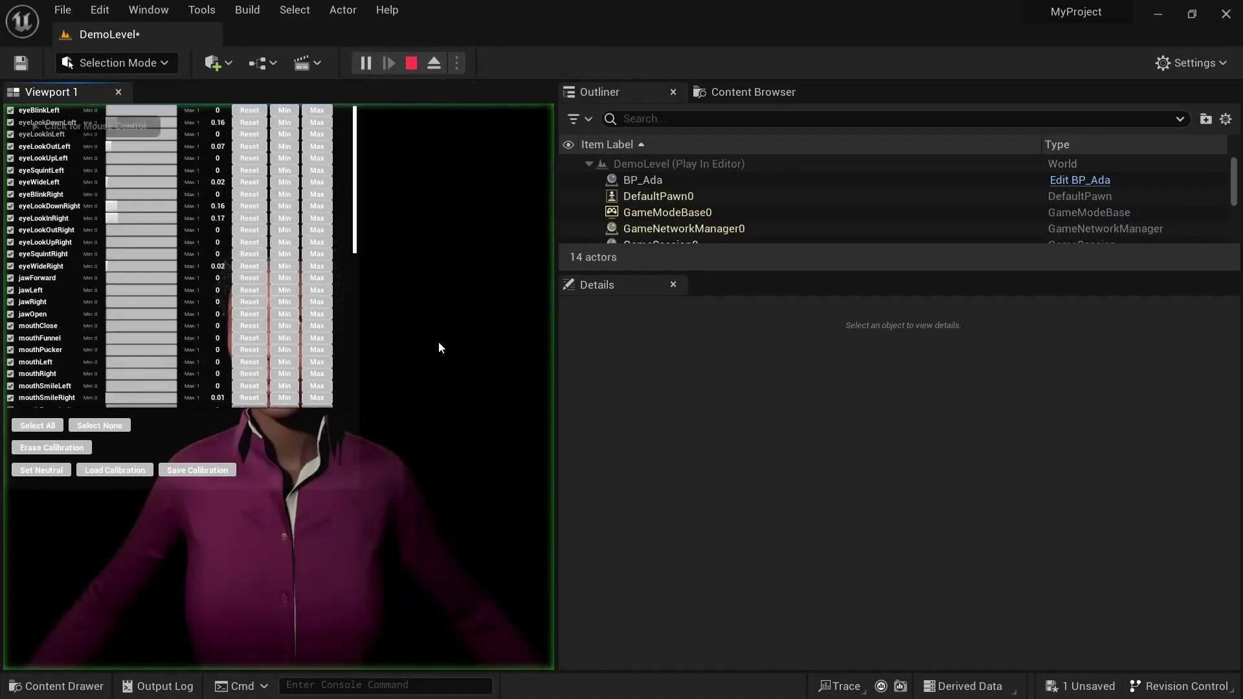
pyautogui.click(390, 337)
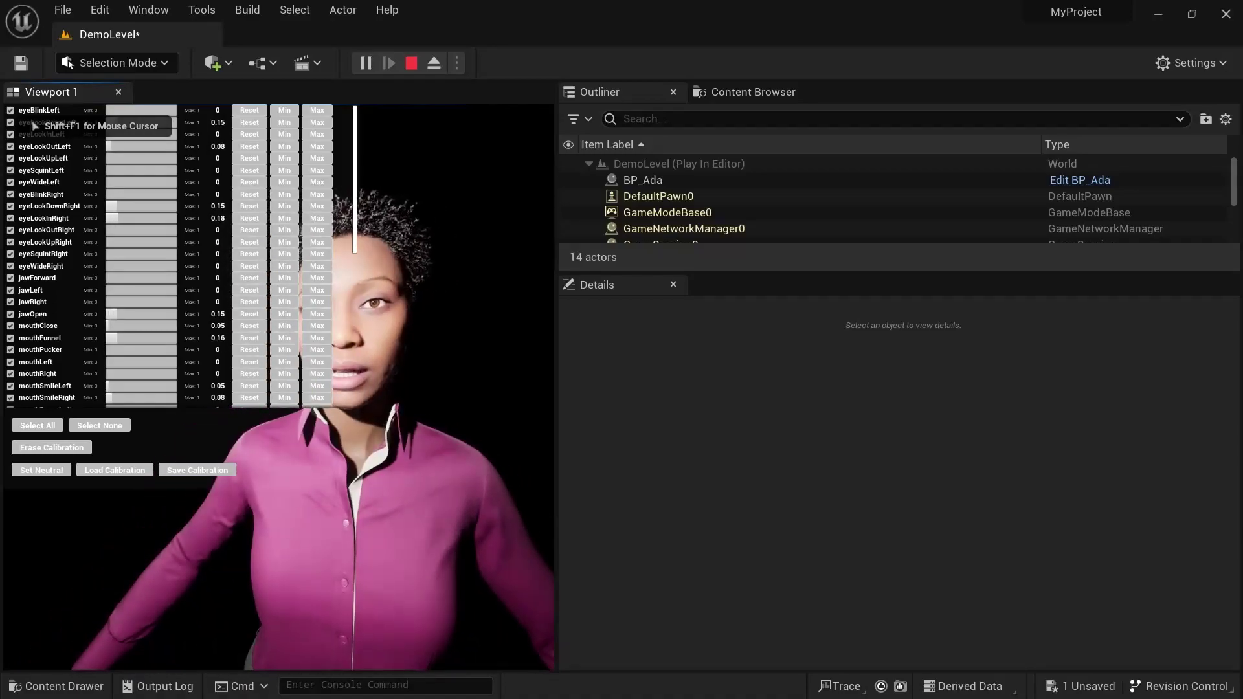
pyautogui.hotkey('shift', 'F1')
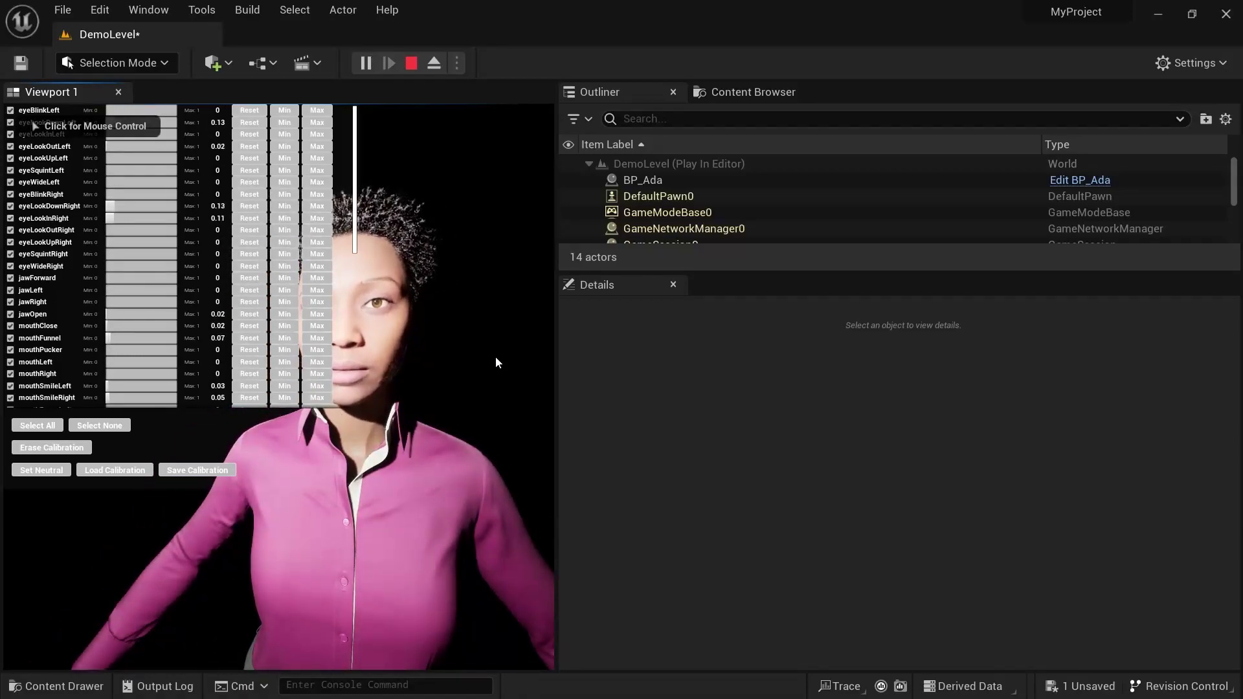
pyautogui.moveTo(557, 350); pyautogui.dragTo(896, 343)
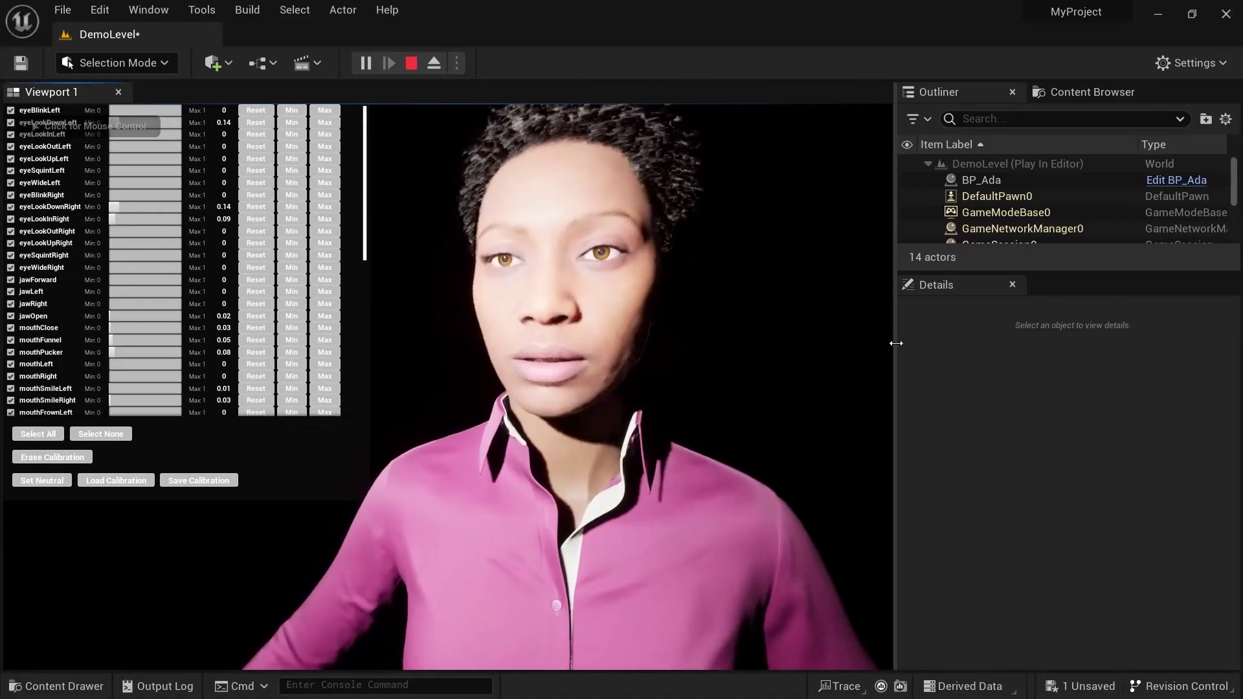
pyautogui.click(761, 326)
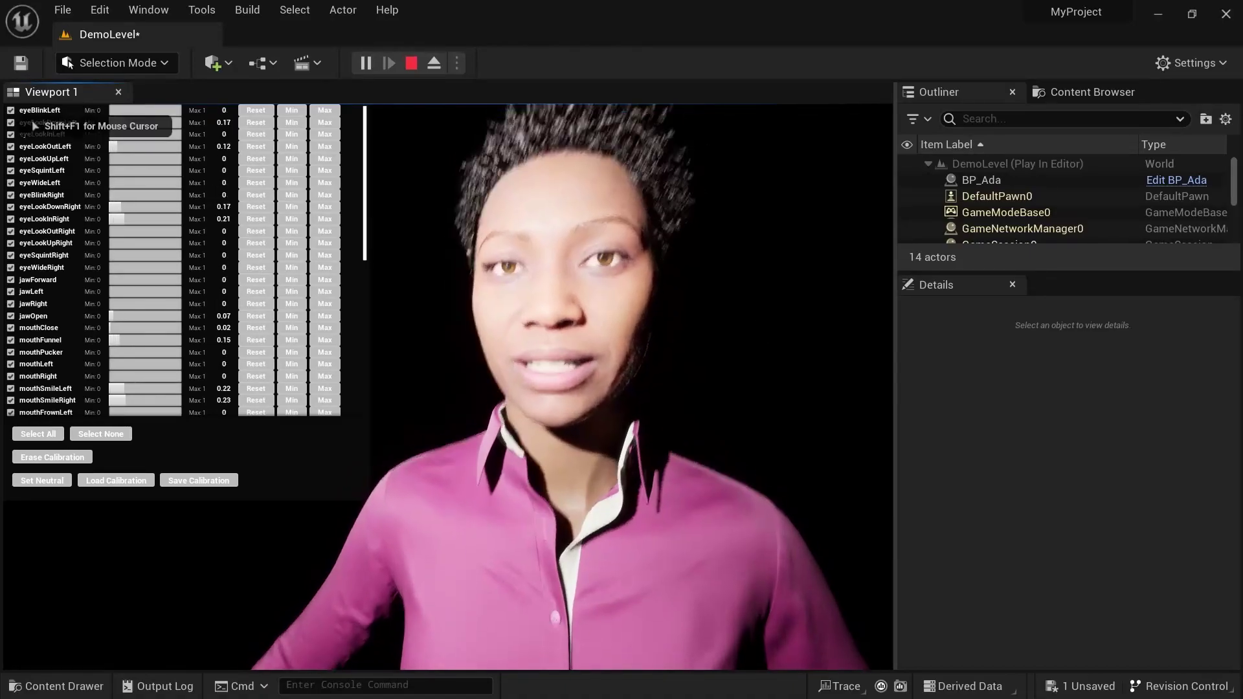
pyautogui.hotkey('shift', 'F1')
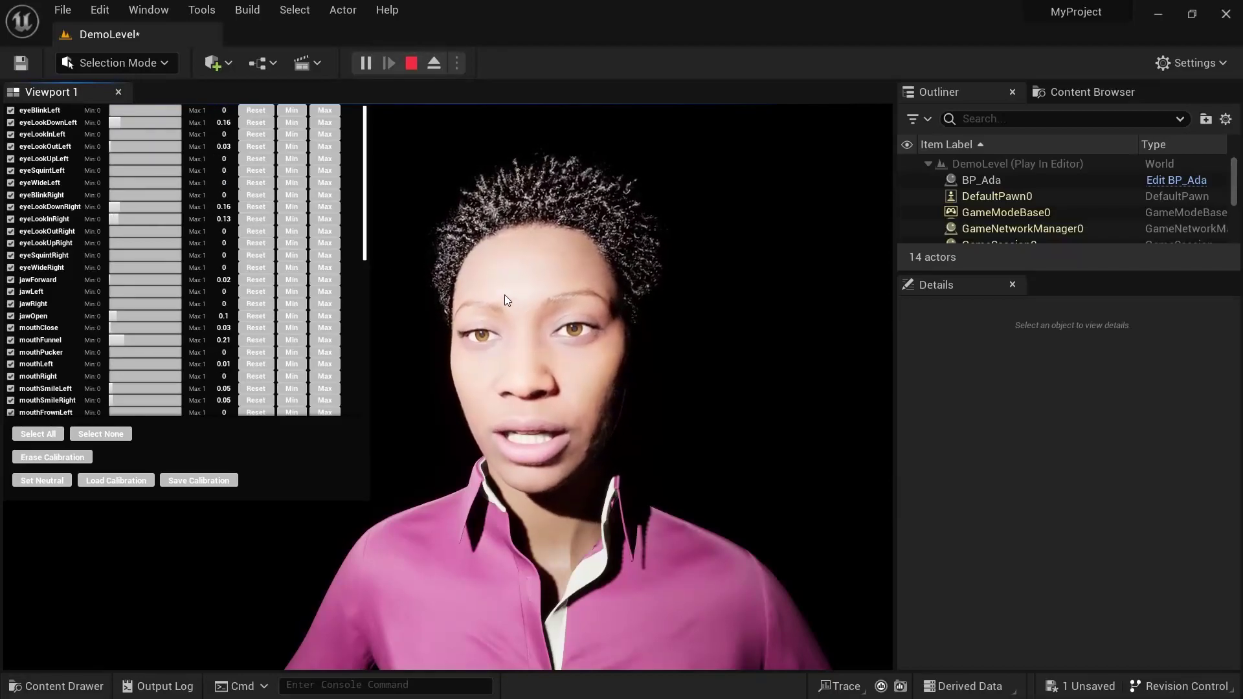
# Record calibration Max 0.83 for eyeSquintRight and 0.85 for eyeSquintLeft.
pyautogui.click(331, 255)
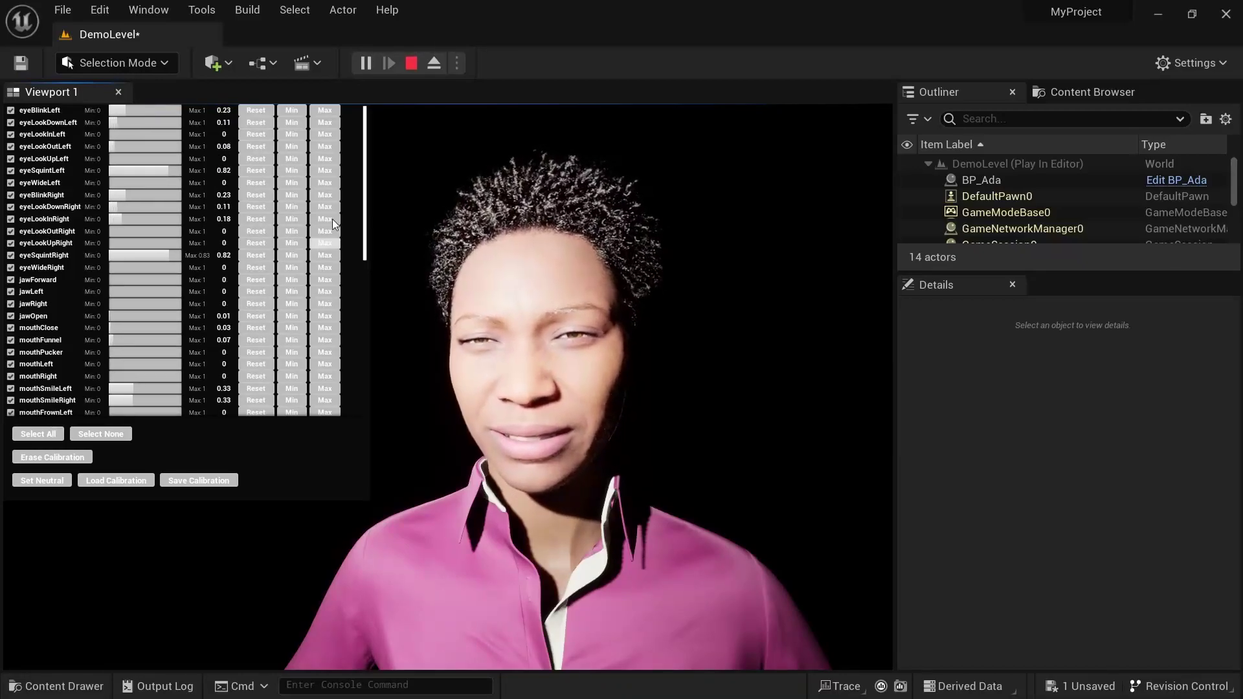
pyautogui.click(331, 171)
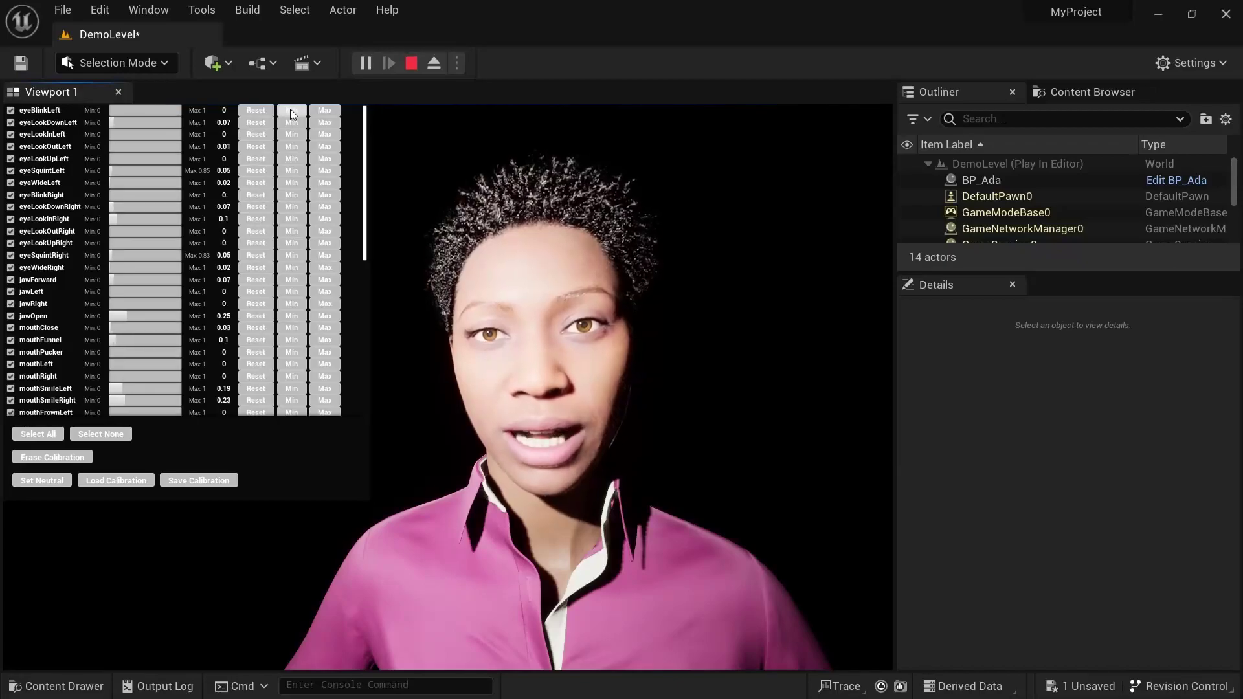
# Record left-eye Max values: LookDown 0.47, LookIn 0.85, LookOut 0.75, LookUp 0.76, Squint 0.76.
pyautogui.click(328, 123)
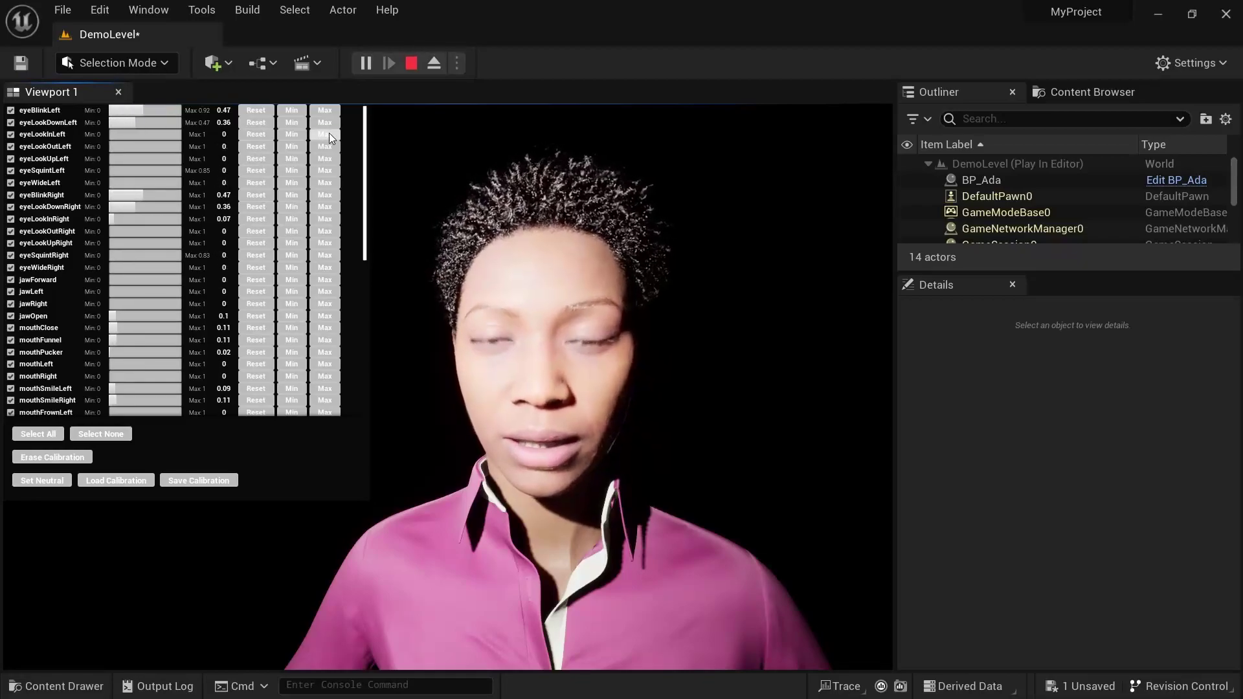
pyautogui.click(328, 133)
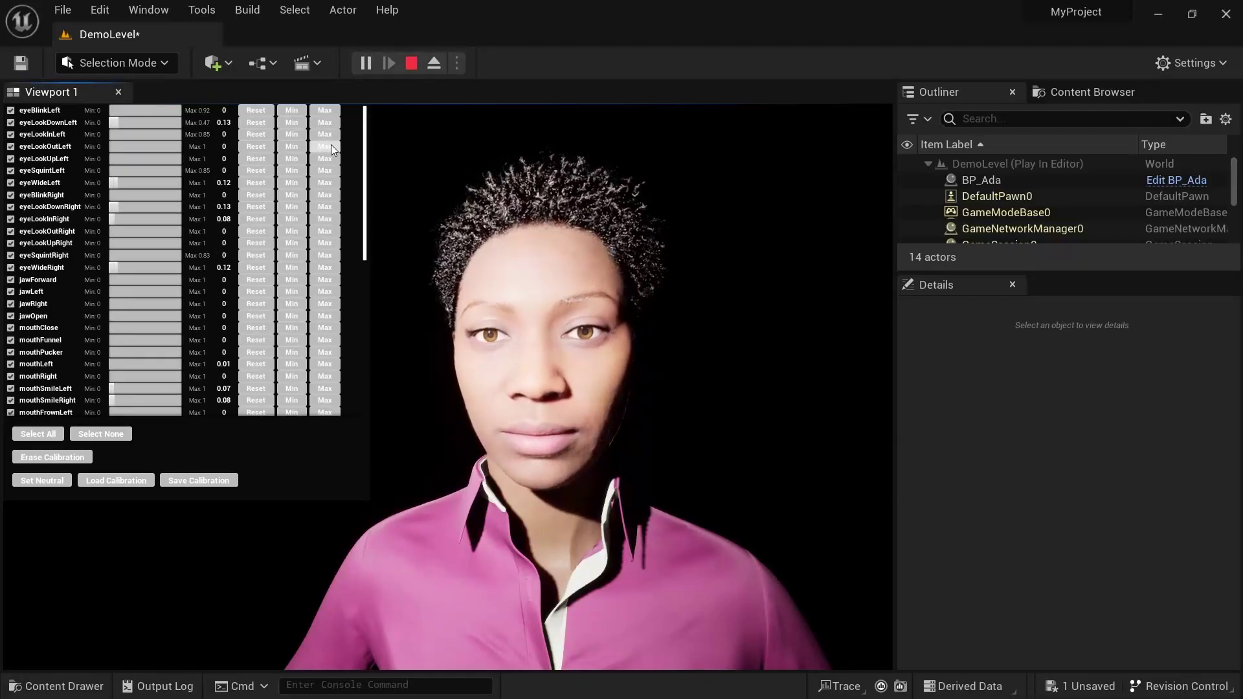
pyautogui.click(331, 146)
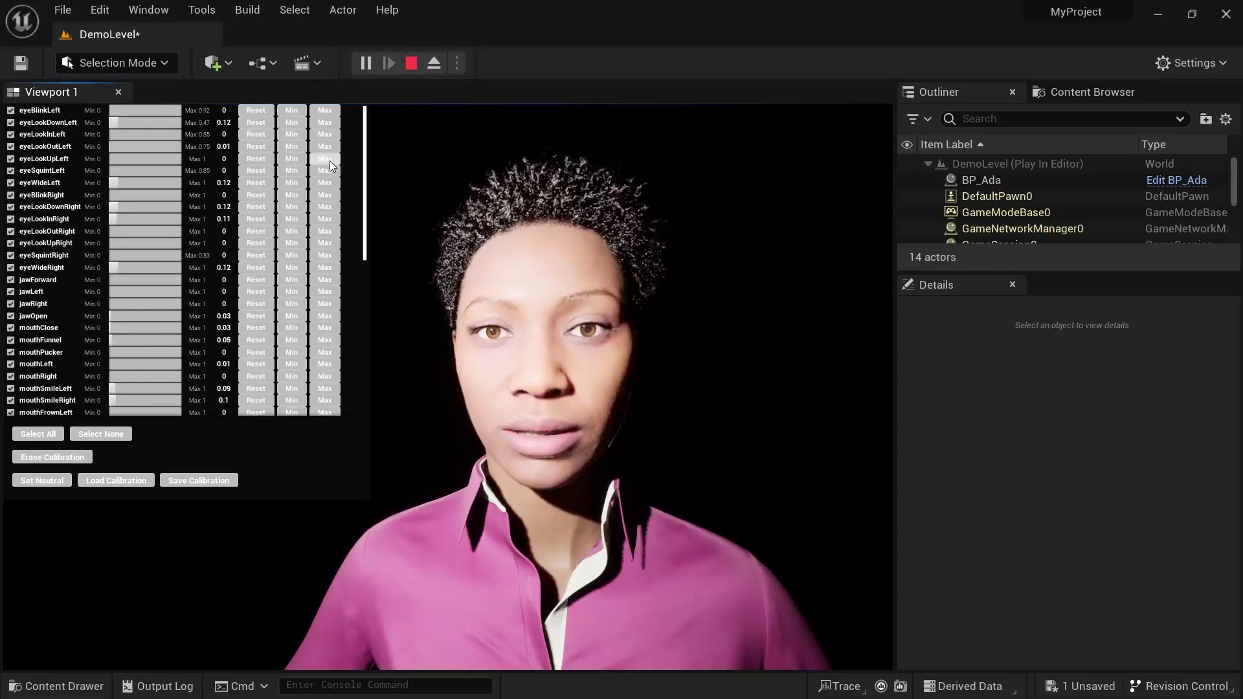
pyautogui.click(329, 160)
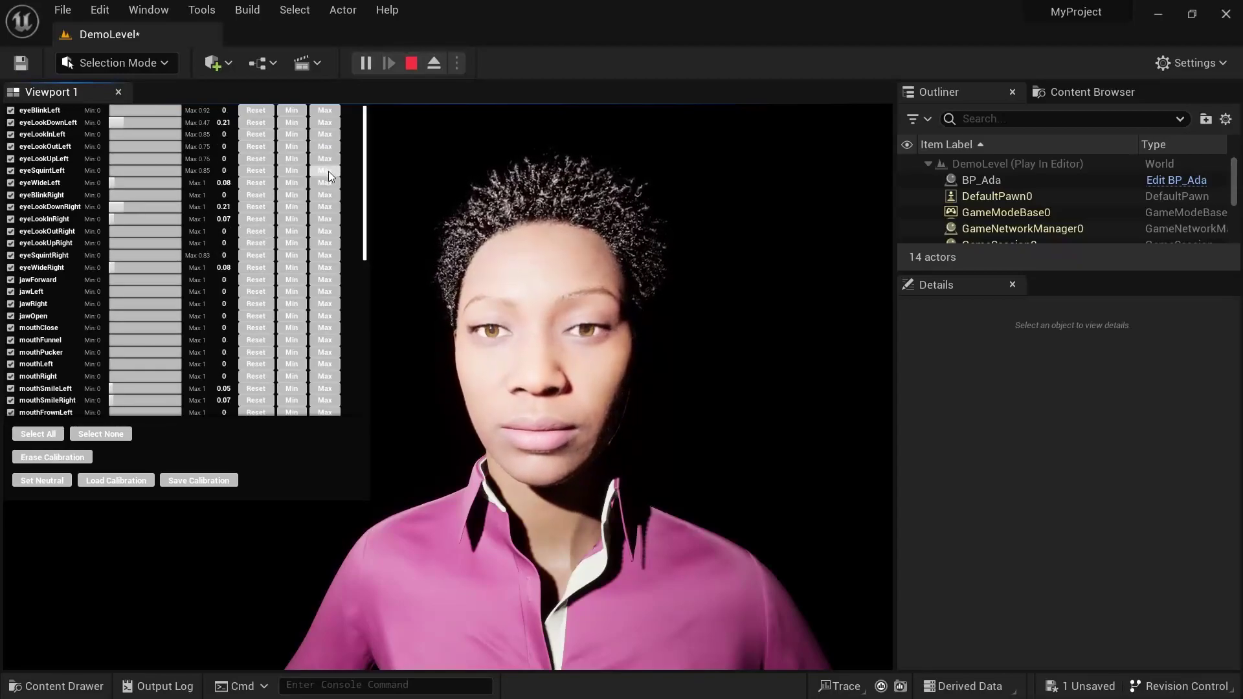
pyautogui.click(328, 171)
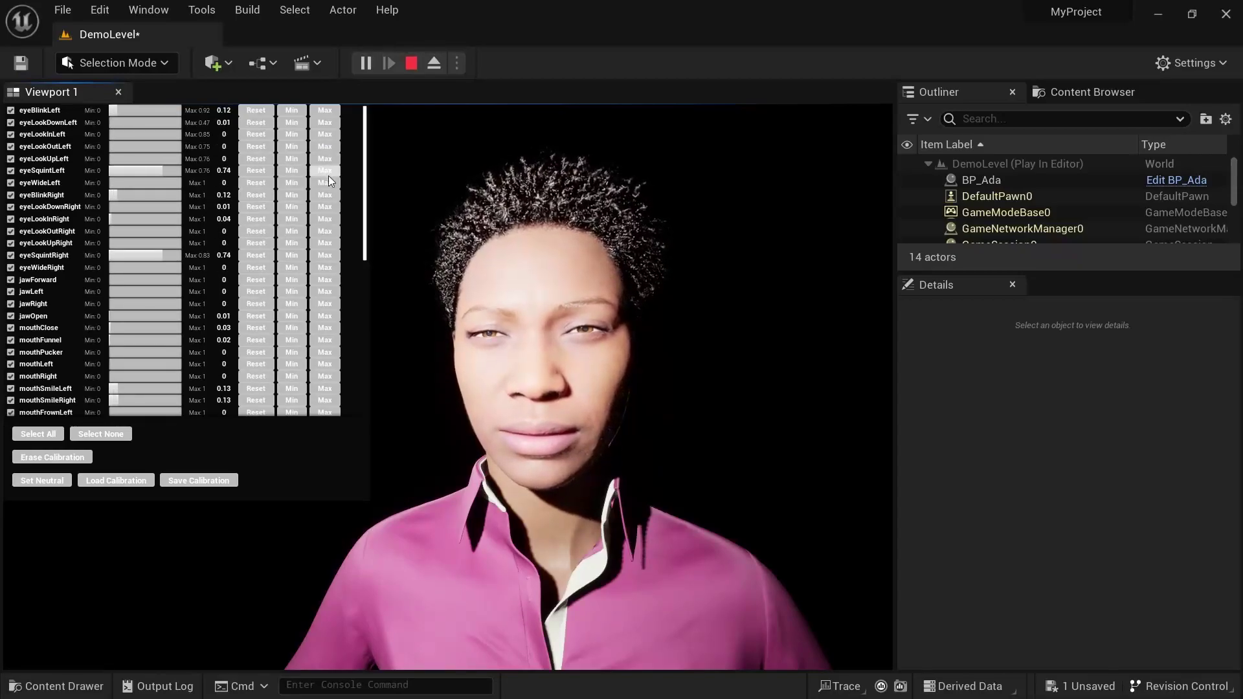
# Record right-eye Max values: LookDown 0.53, LookIn 0.75, LookOut 0.83, LookUp 0.81, Squint 0.77, Wide 0.42.
pyautogui.click(324, 207)
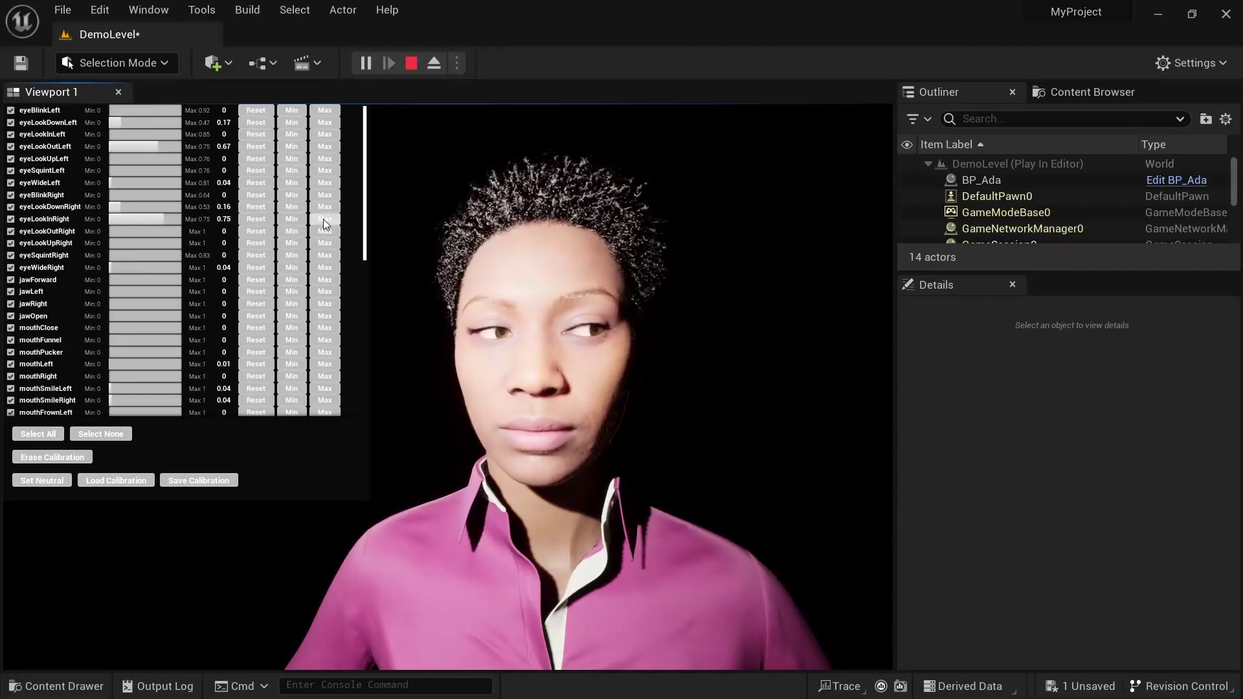
pyautogui.click(324, 219)
pyautogui.click(324, 230)
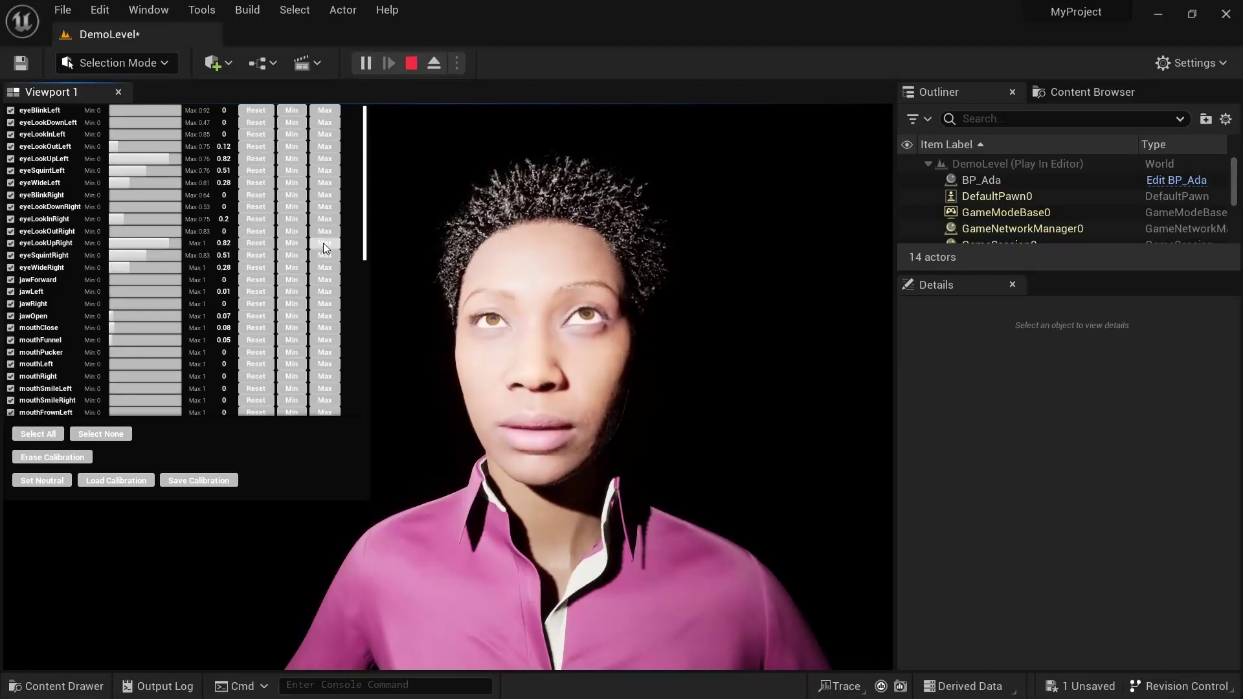
pyautogui.click(324, 243)
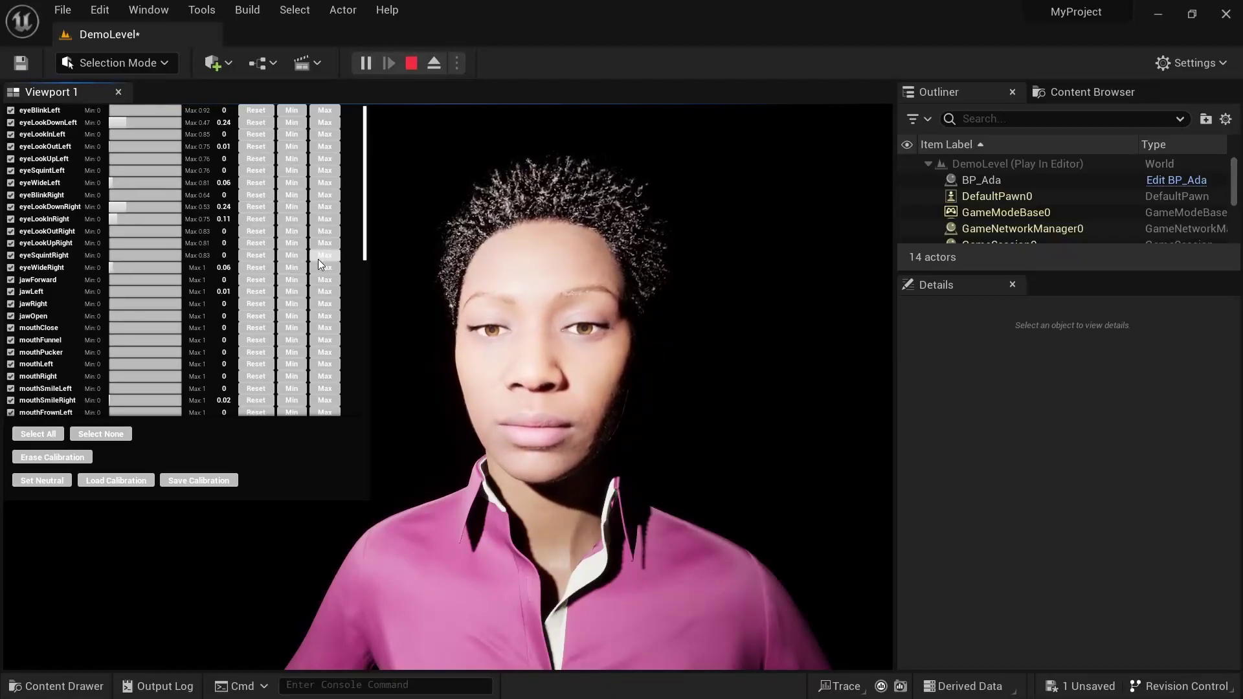
pyautogui.click(317, 258)
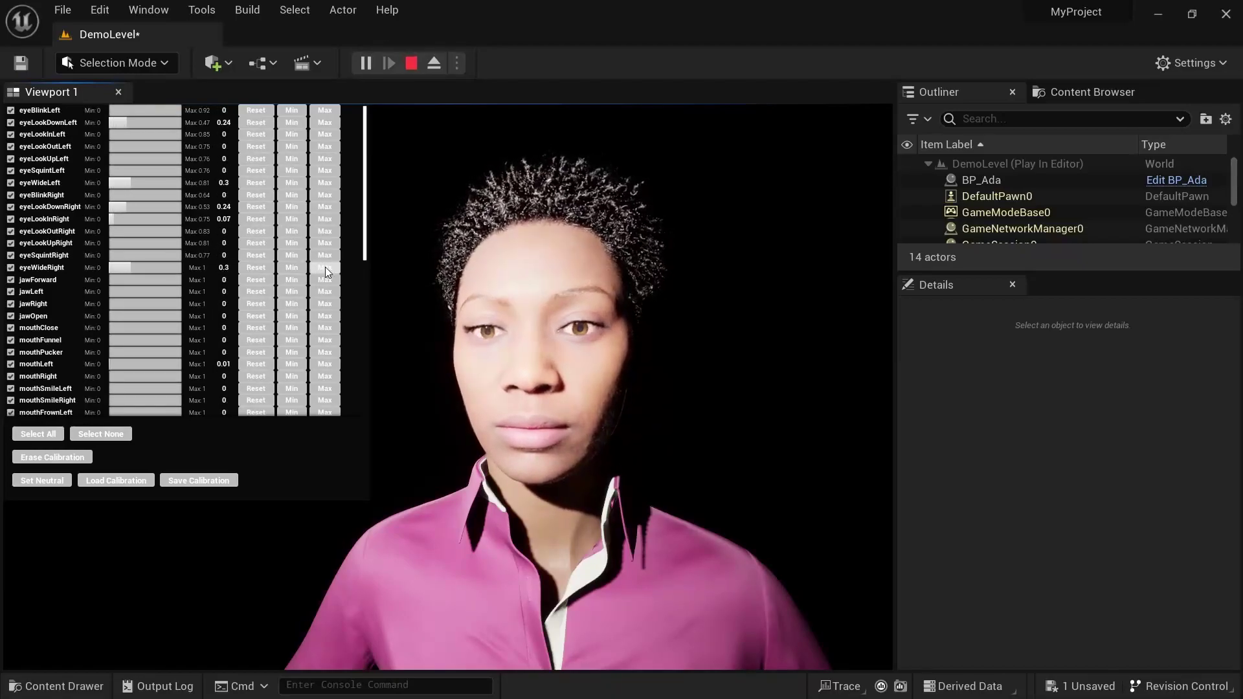
pyautogui.click(325, 268)
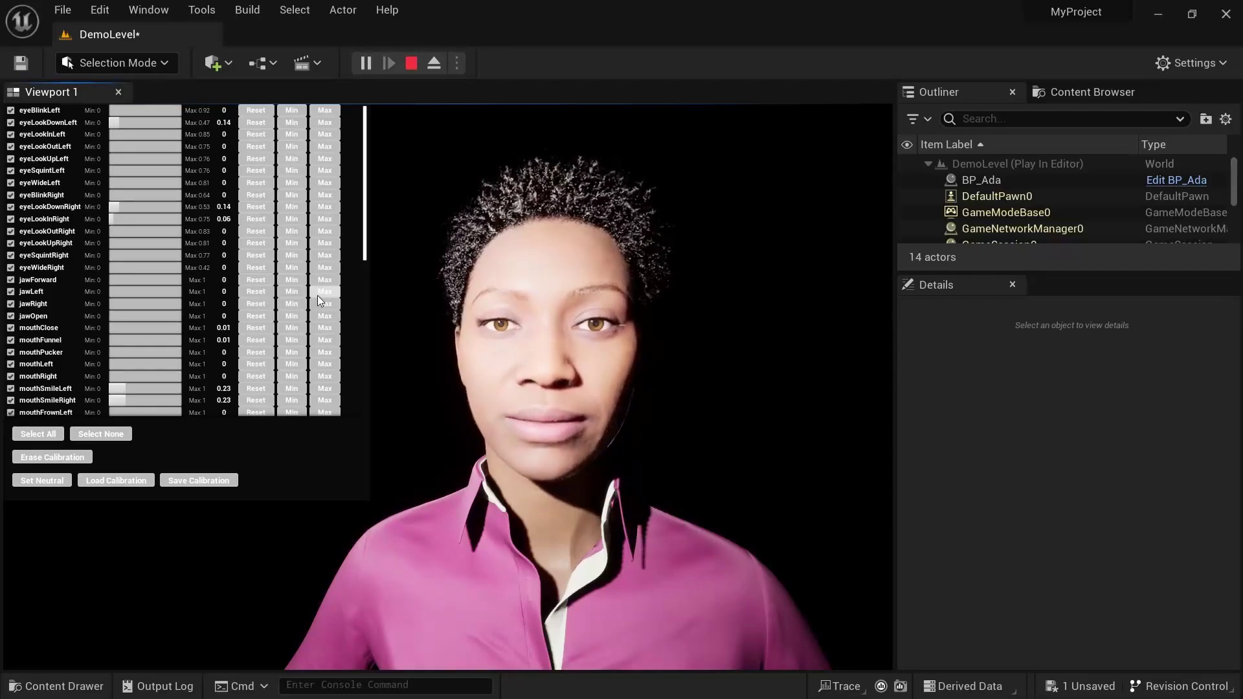
# Record Max for browOuterUpLeft 0.82, browOuterUpRight 0.78 and cheekSquintLeft 0.62.
pyautogui.scroll(-1, 326, 318)
pyautogui.scroll(-8, 327, 323)
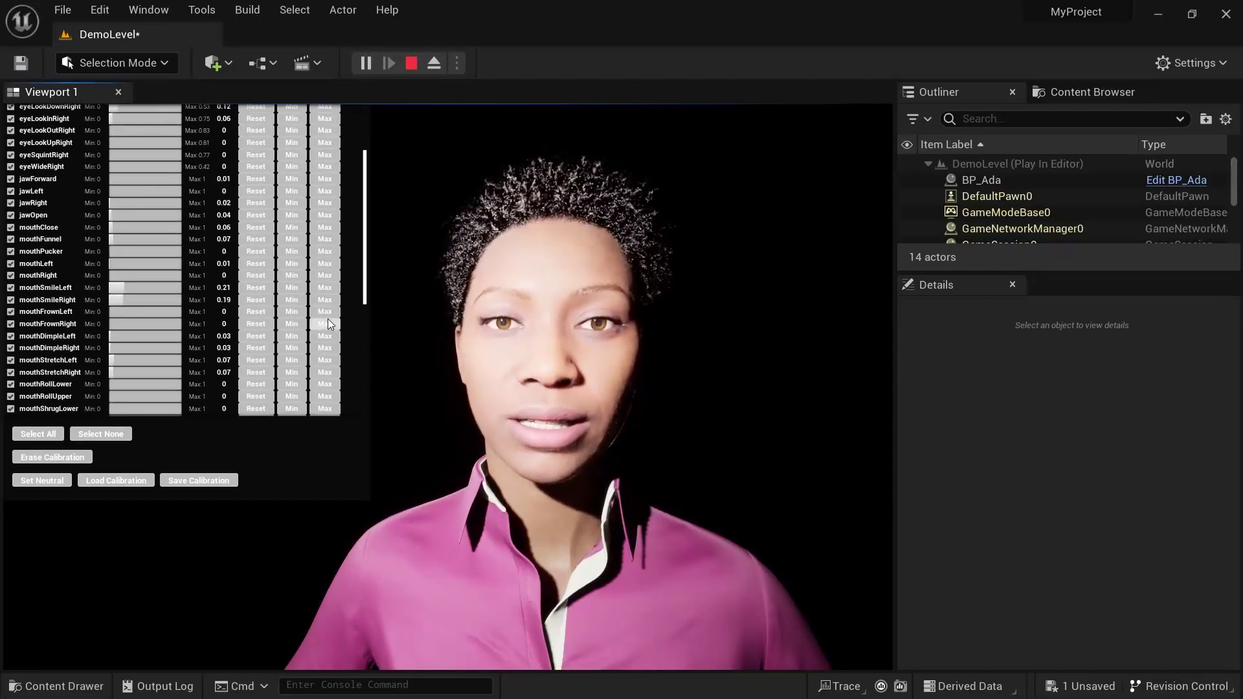
pyautogui.scroll(-1, 328, 310)
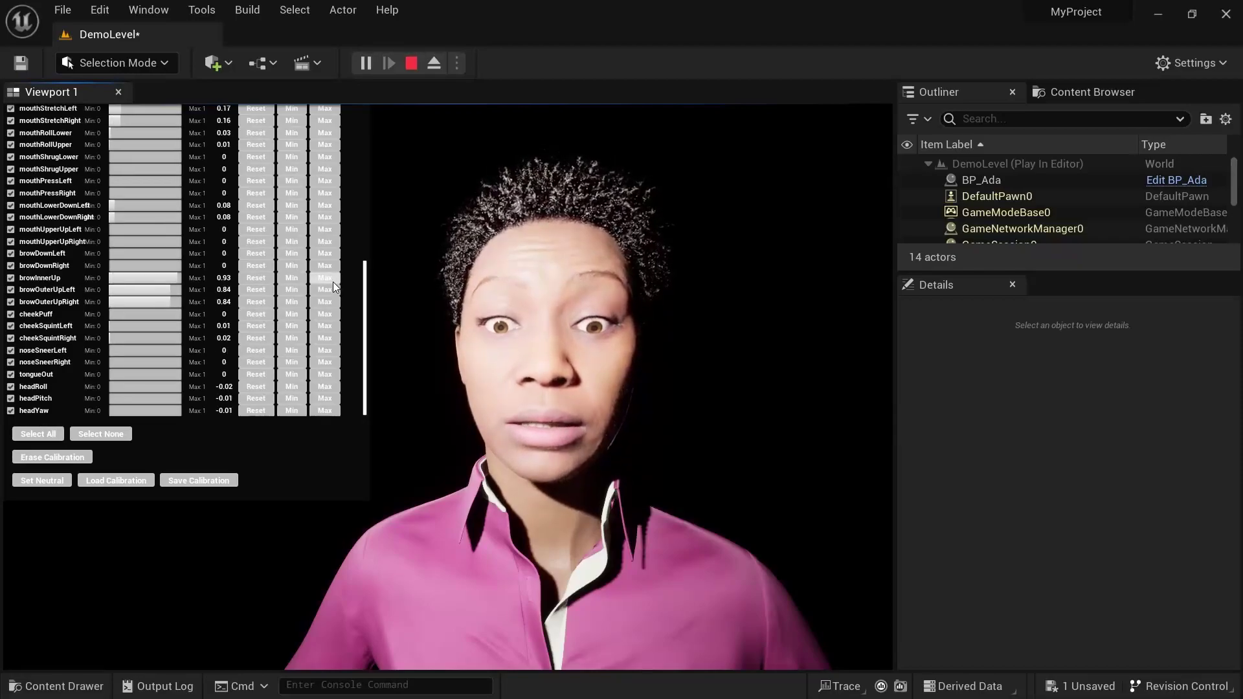
pyautogui.click(327, 290)
pyautogui.click(329, 302)
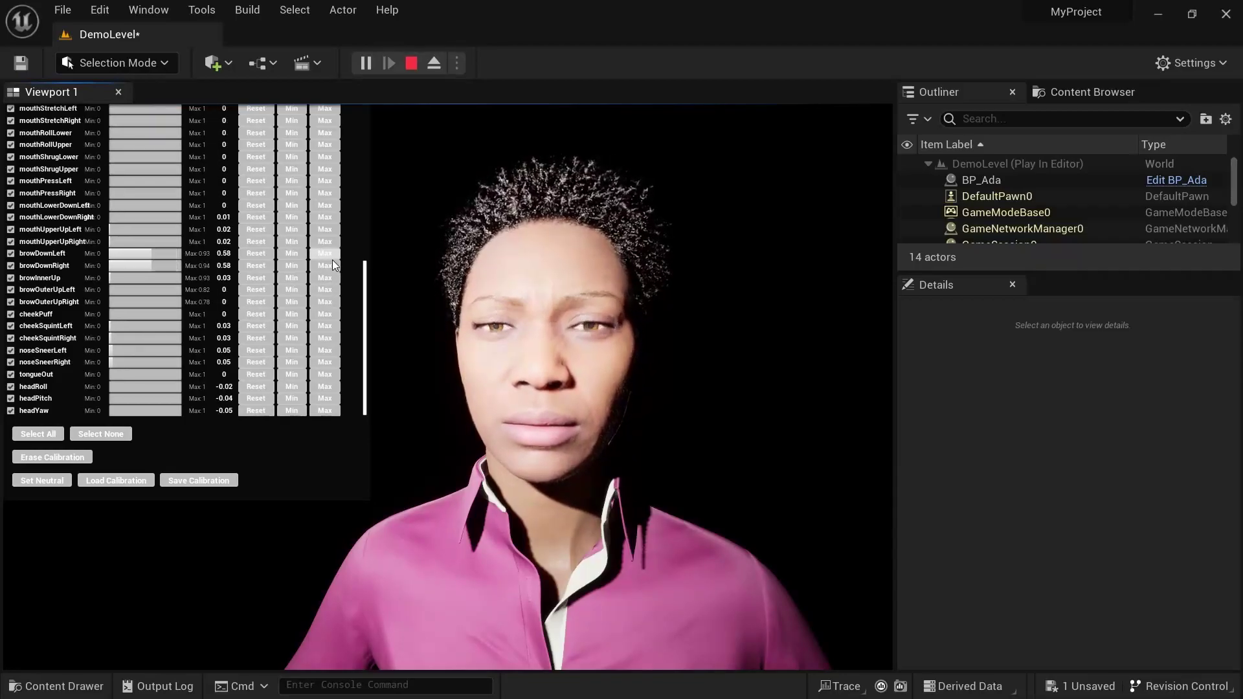
pyautogui.click(327, 326)
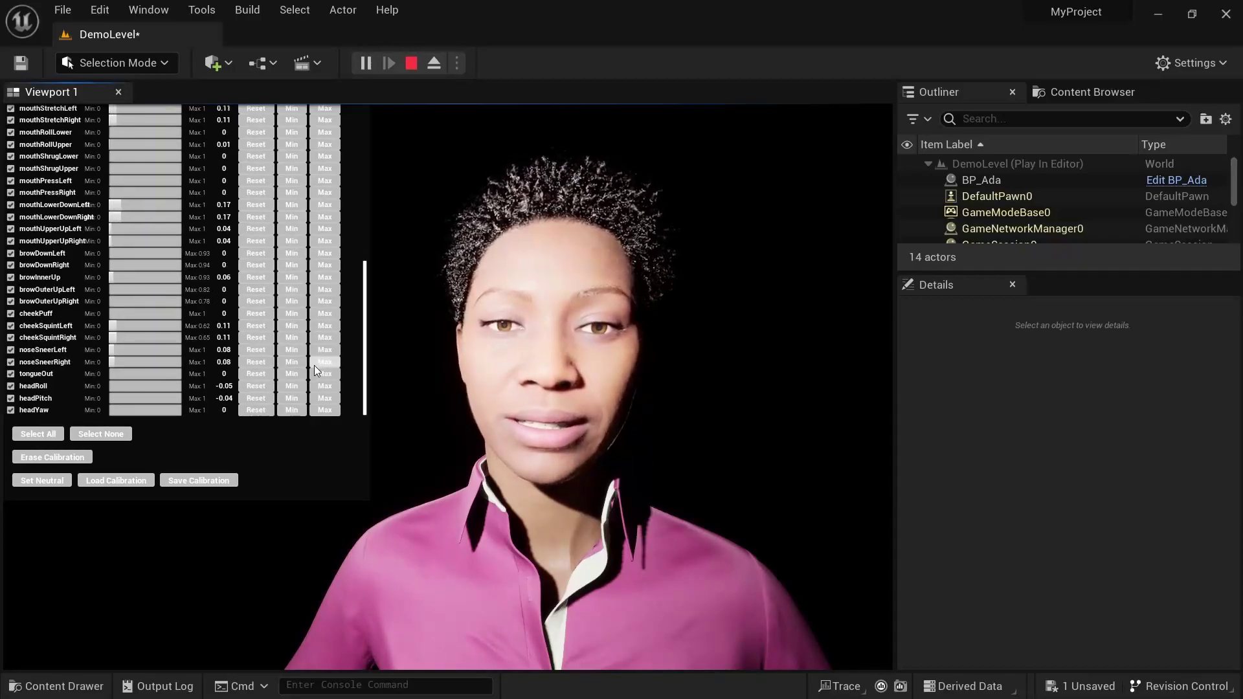
pyautogui.scroll(5, 321, 280)
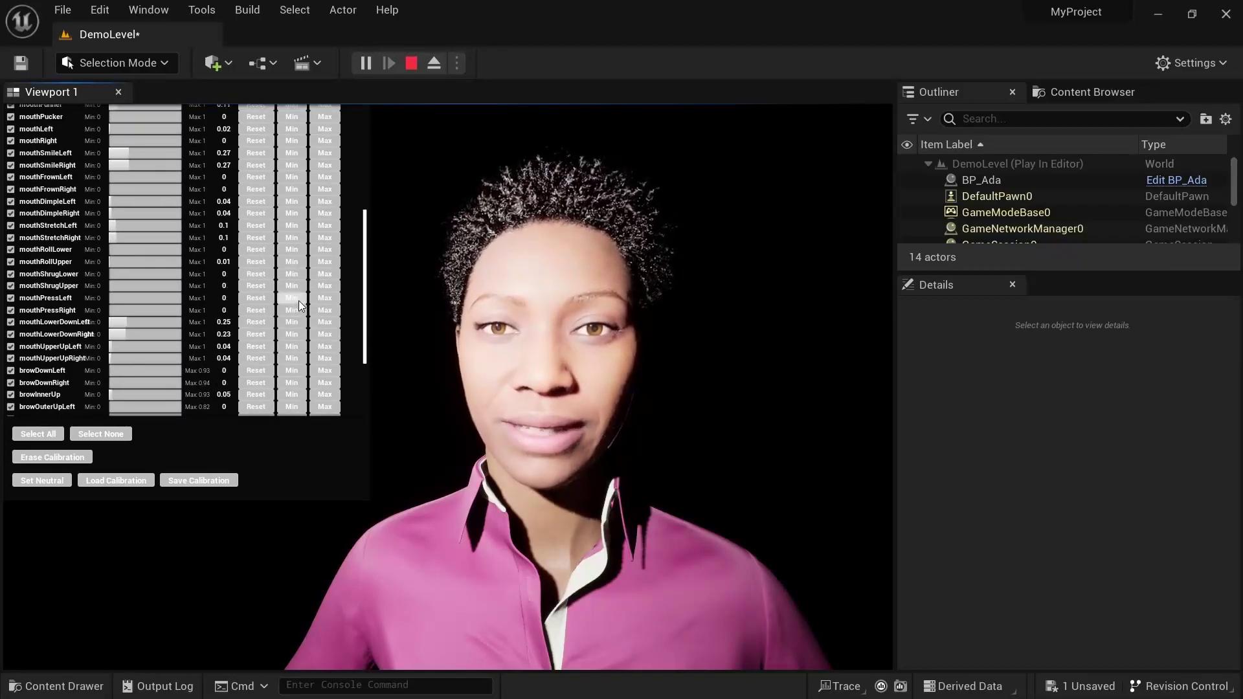
pyautogui.scroll(5, 302, 303)
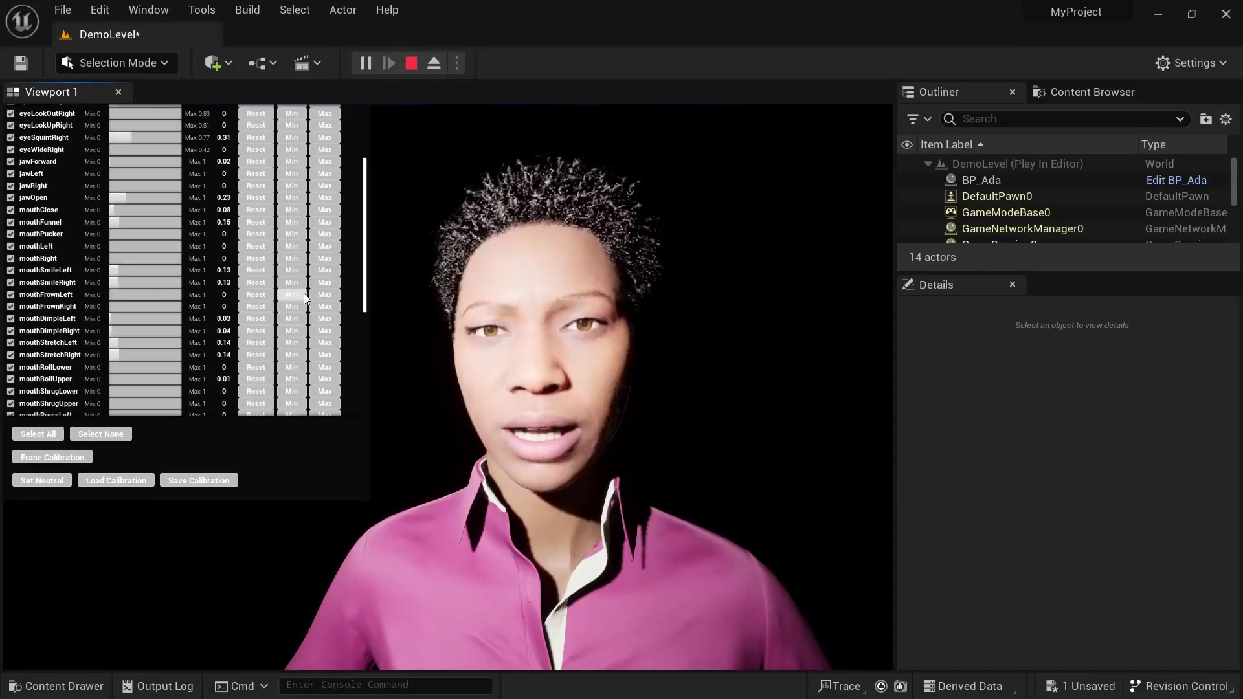
pyautogui.scroll(5, 304, 293)
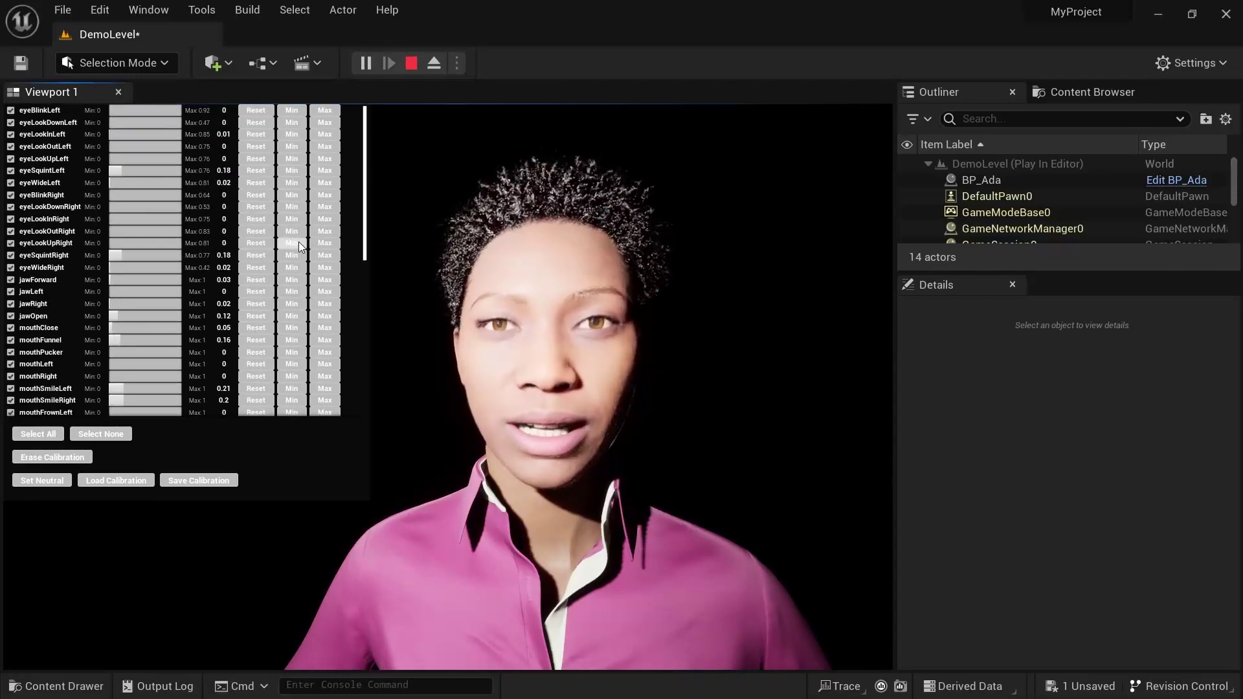